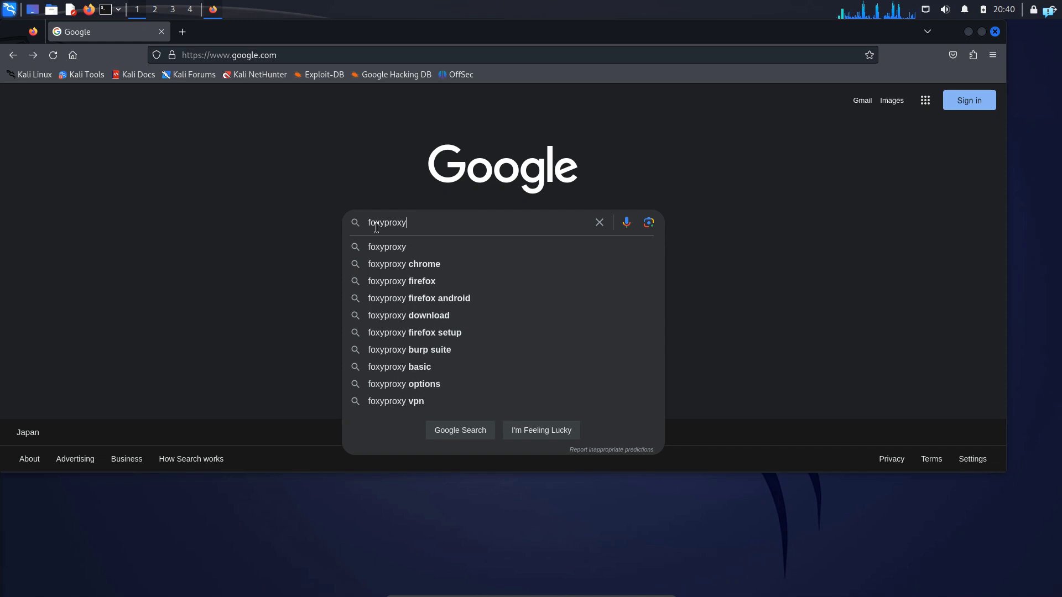
- Search Google for "foxyproxy firefox" and install the FoxyProxy Standard extension, allowing it to run in private windows
key(Return)
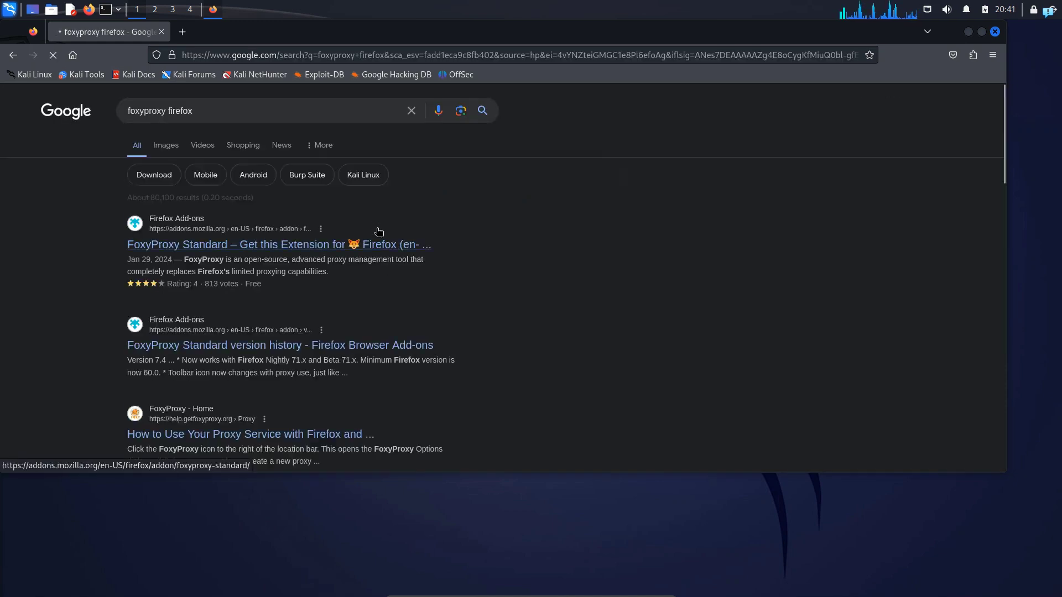
click(174, 247)
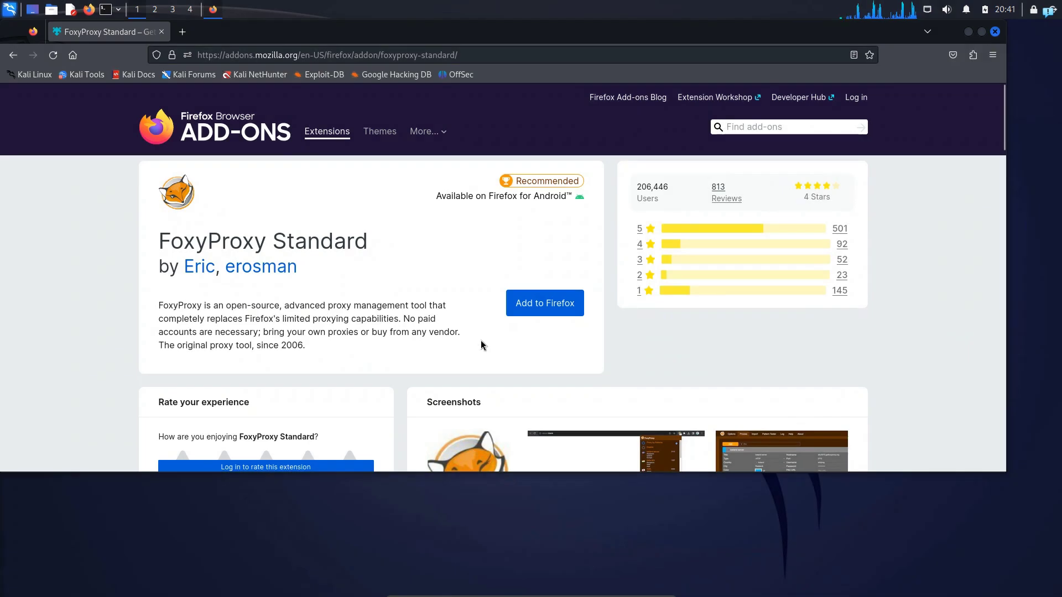
click(543, 309)
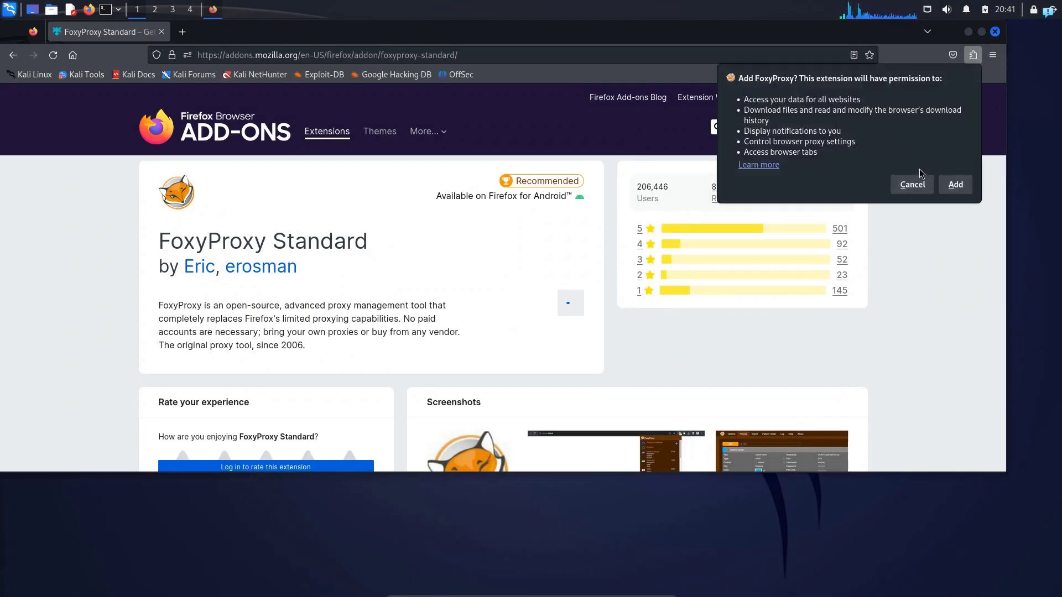
click(957, 190)
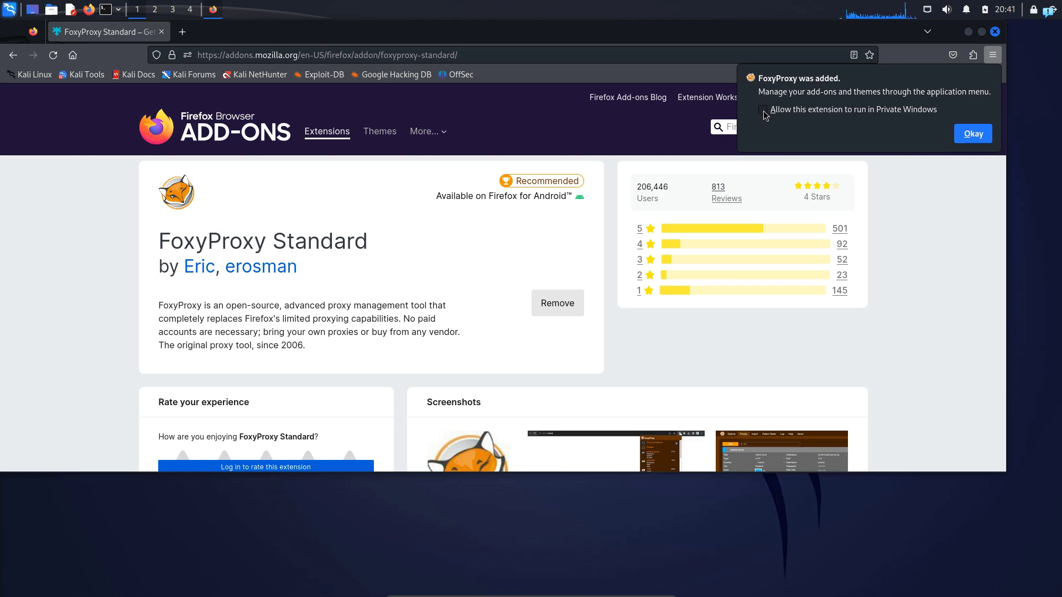
click(763, 111)
click(973, 134)
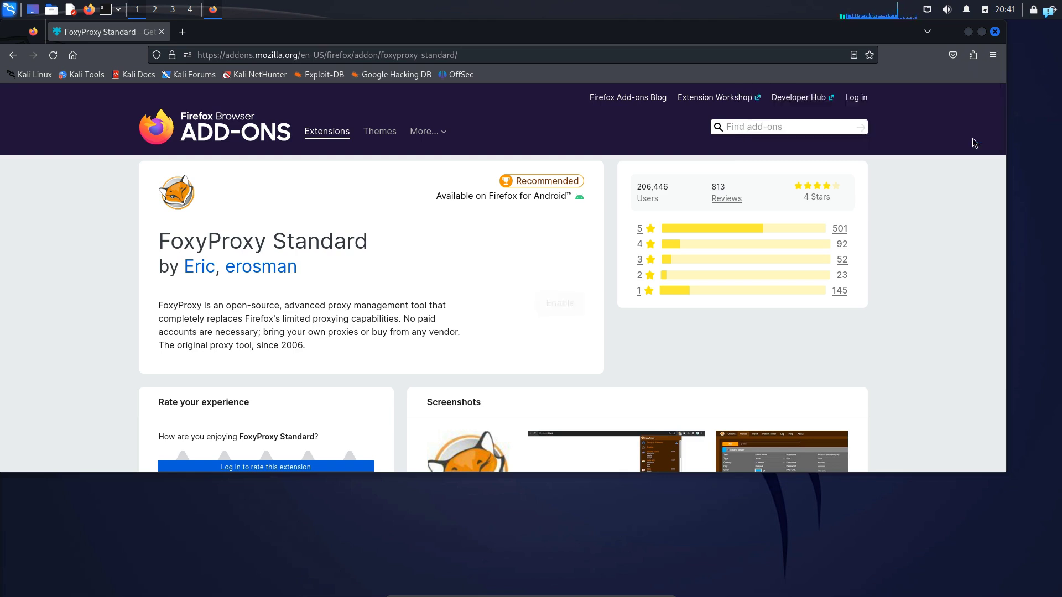
- Open the FoxyProxy extension's options and add a new blank proxy entry
click(972, 54)
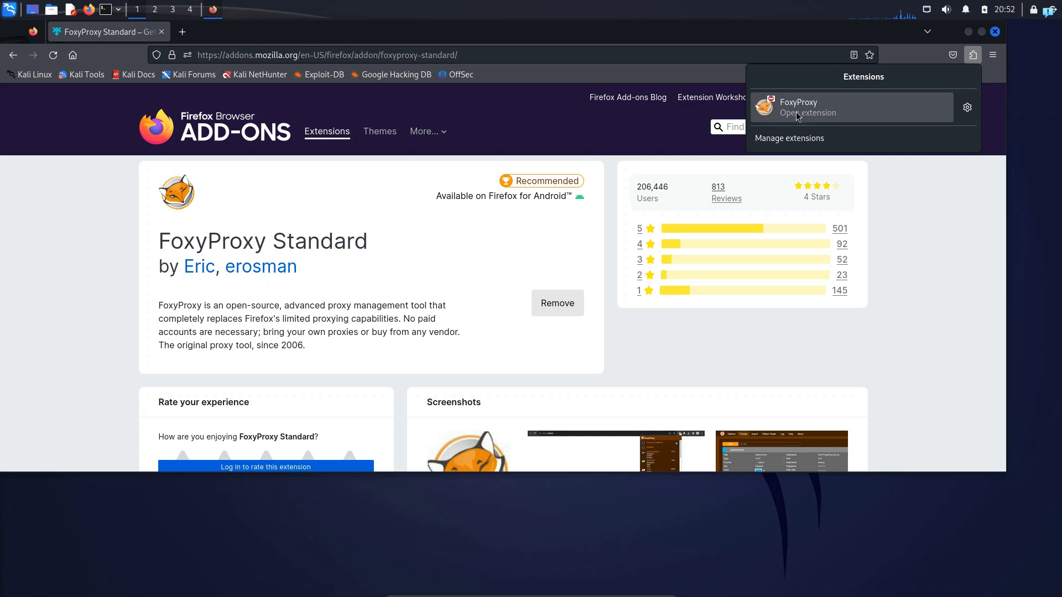
click(971, 57)
click(971, 58)
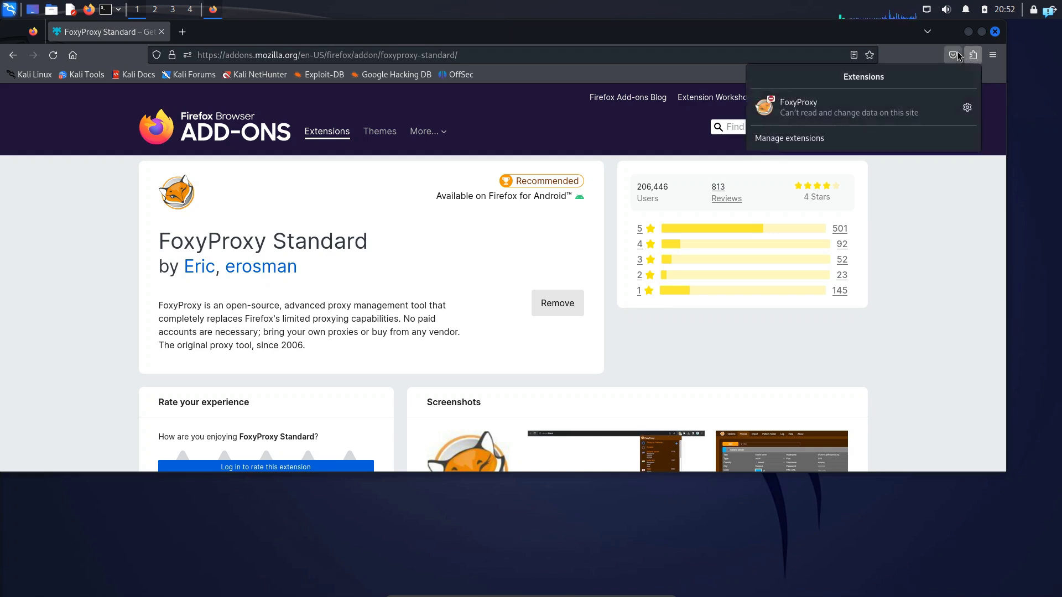
click(819, 113)
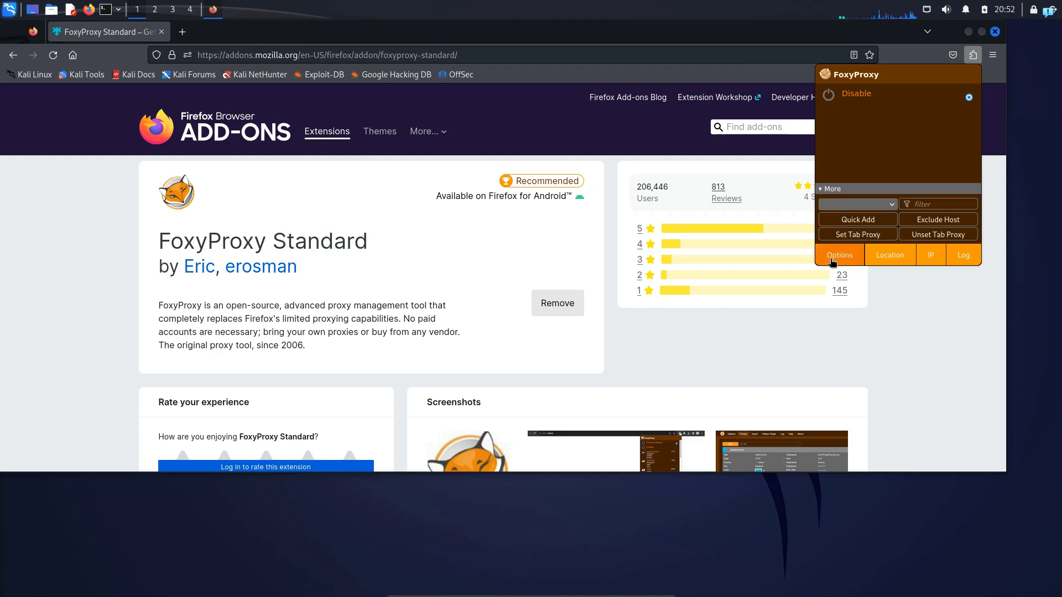
click(838, 256)
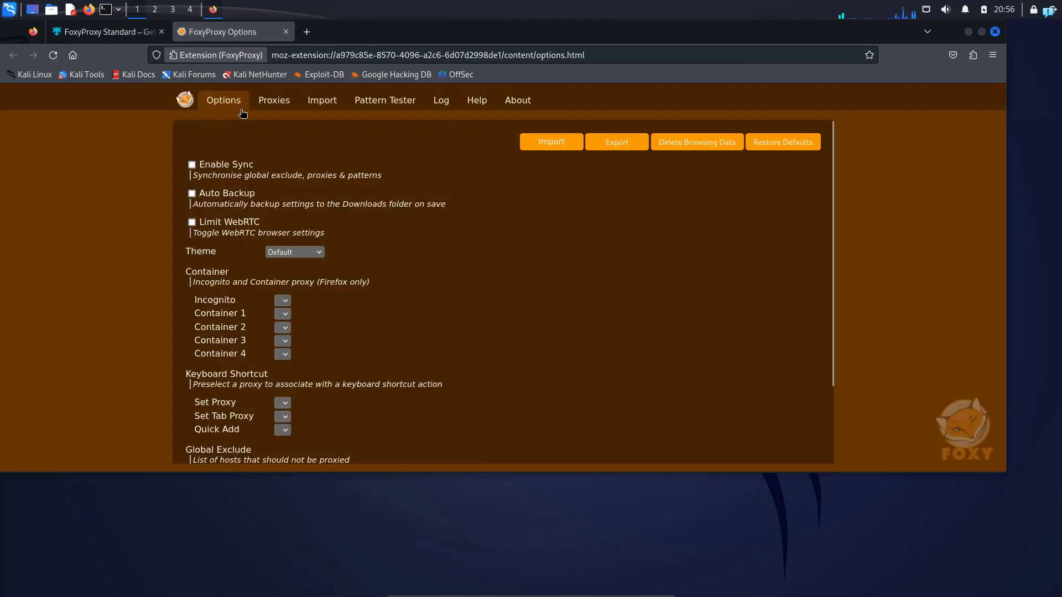
click(270, 108)
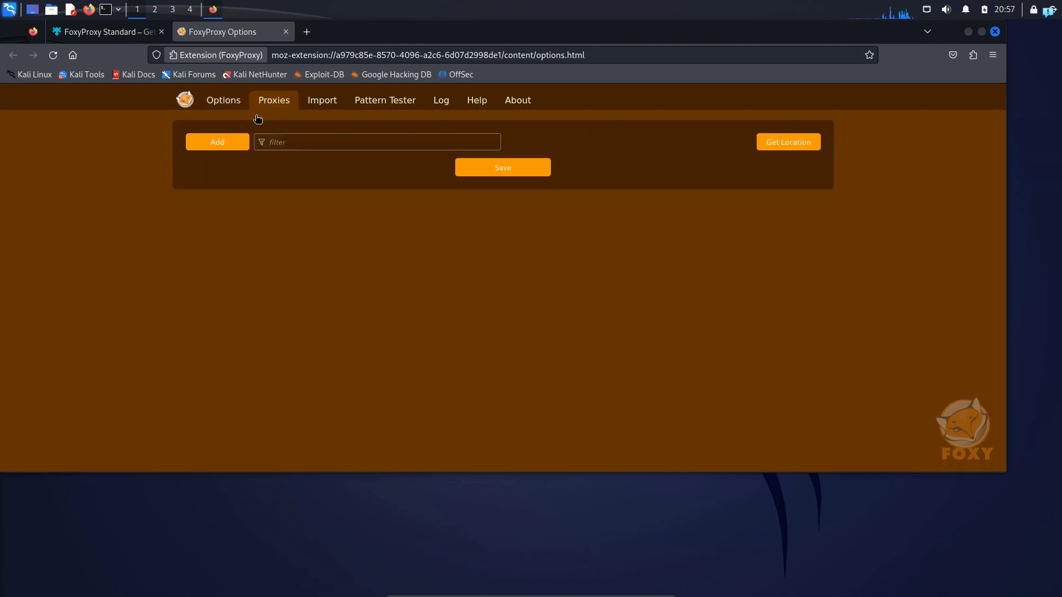
click(210, 142)
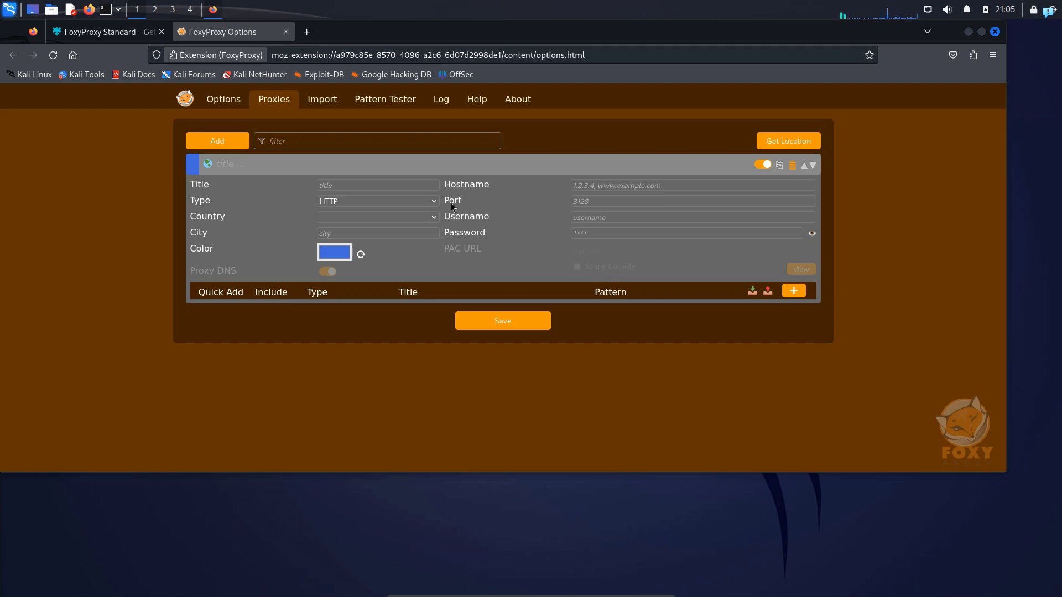
- Launch Burp Suite with a temporary project using Burp defaults, and open its proxy settings to check the listener address
click(11, 13)
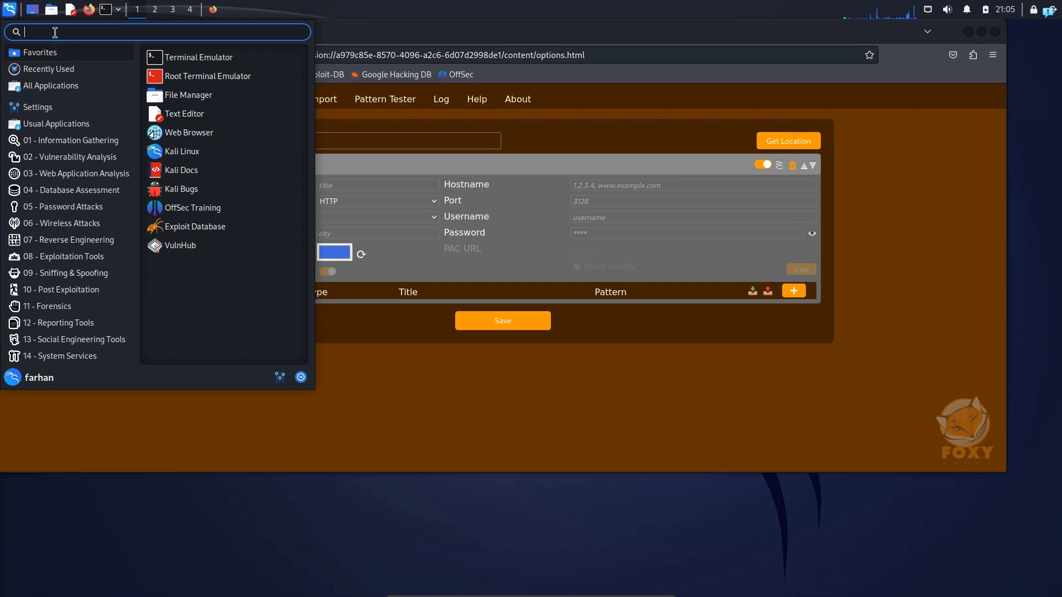
text(burpsuite)
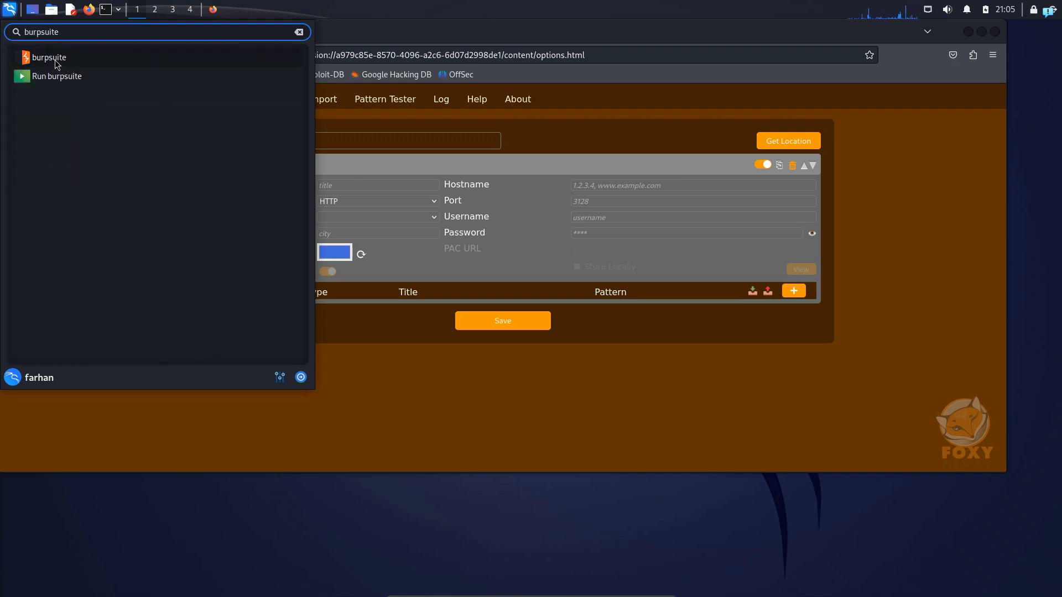
click(56, 61)
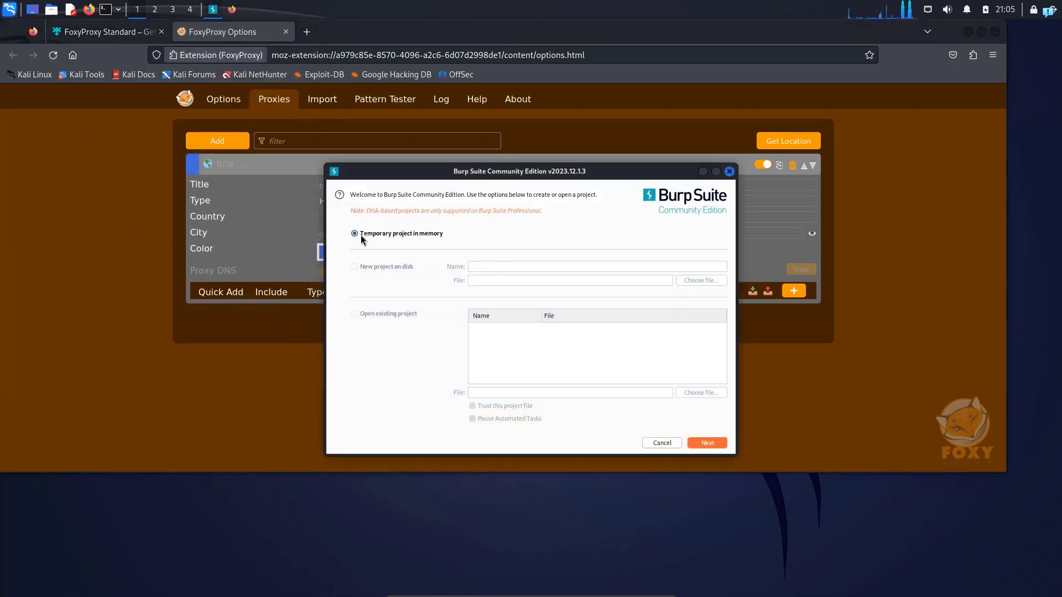
click(707, 443)
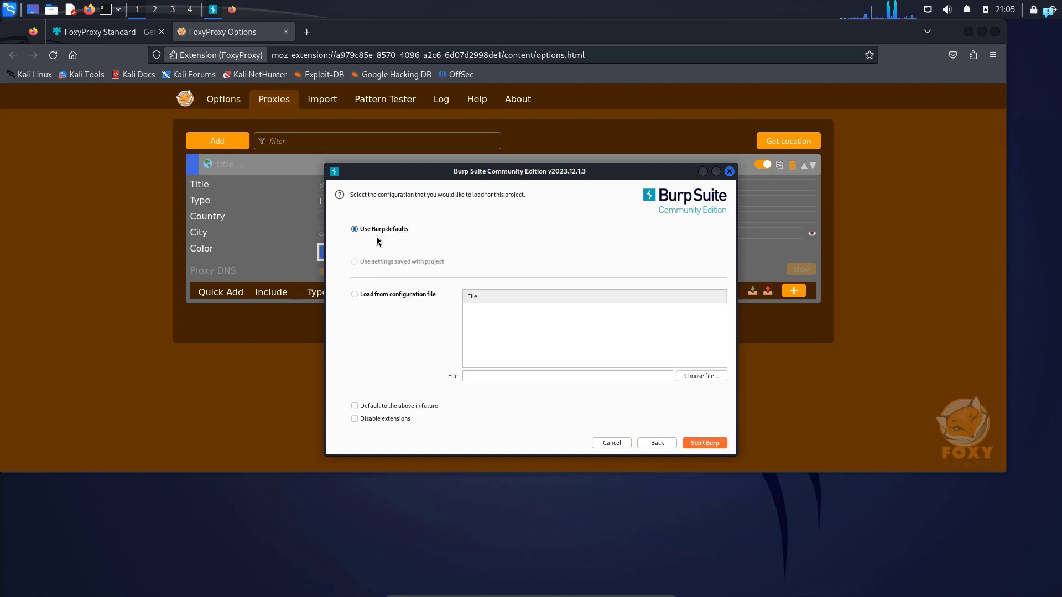
click(700, 445)
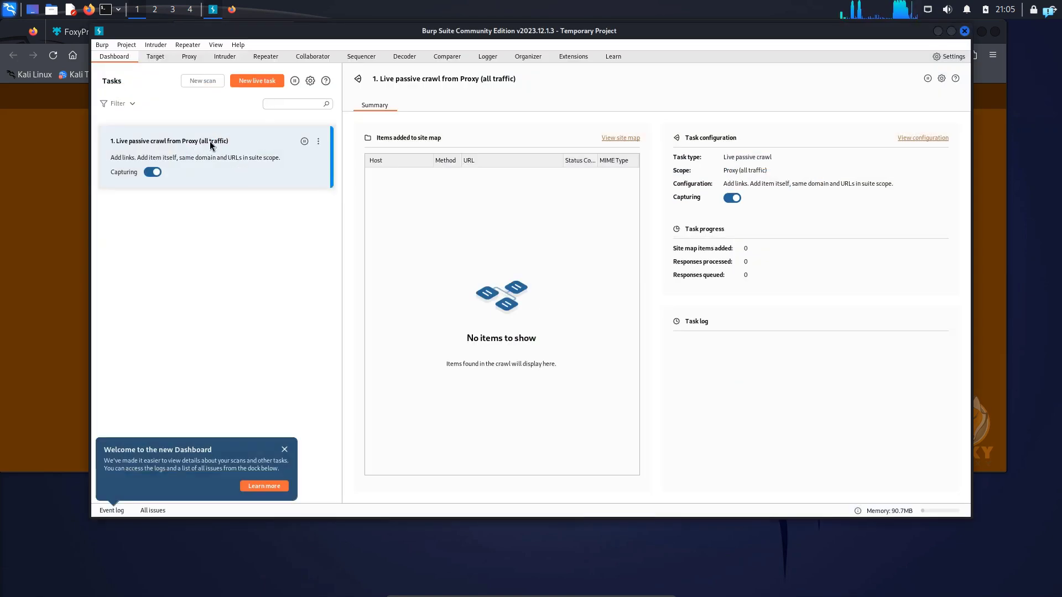
click(189, 58)
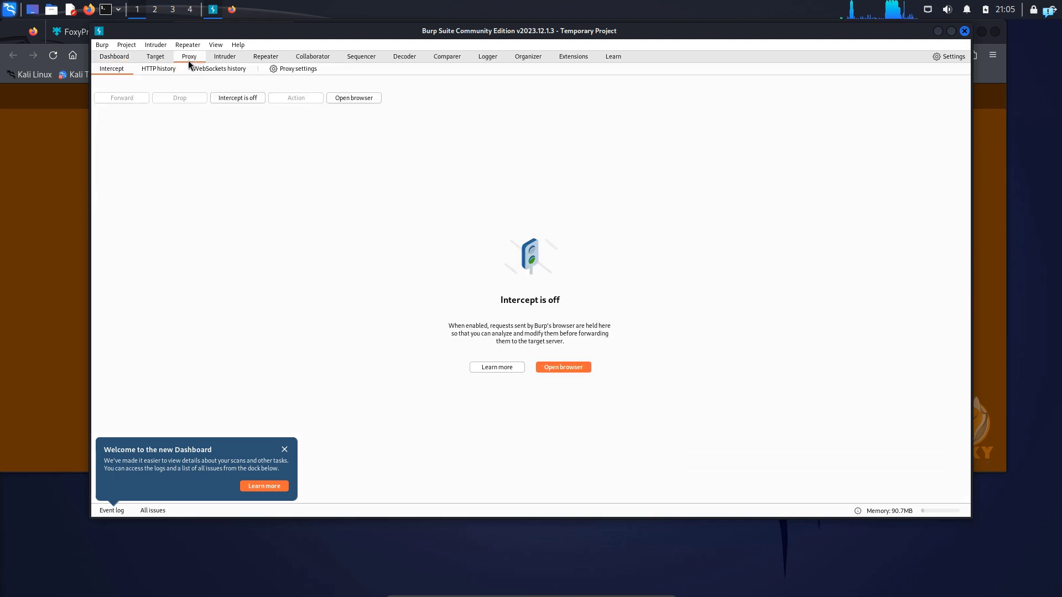
click(281, 68)
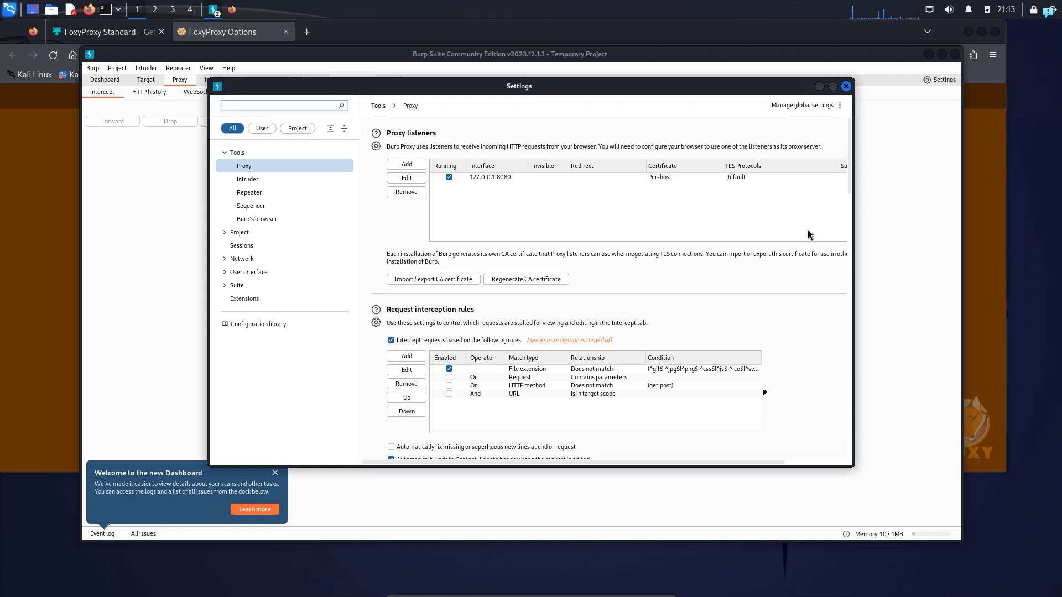
- Return to Firefox, set the new FoxyProxy entry's hostname to 127.0.0.1 and port to 8080, and save it
click(987, 252)
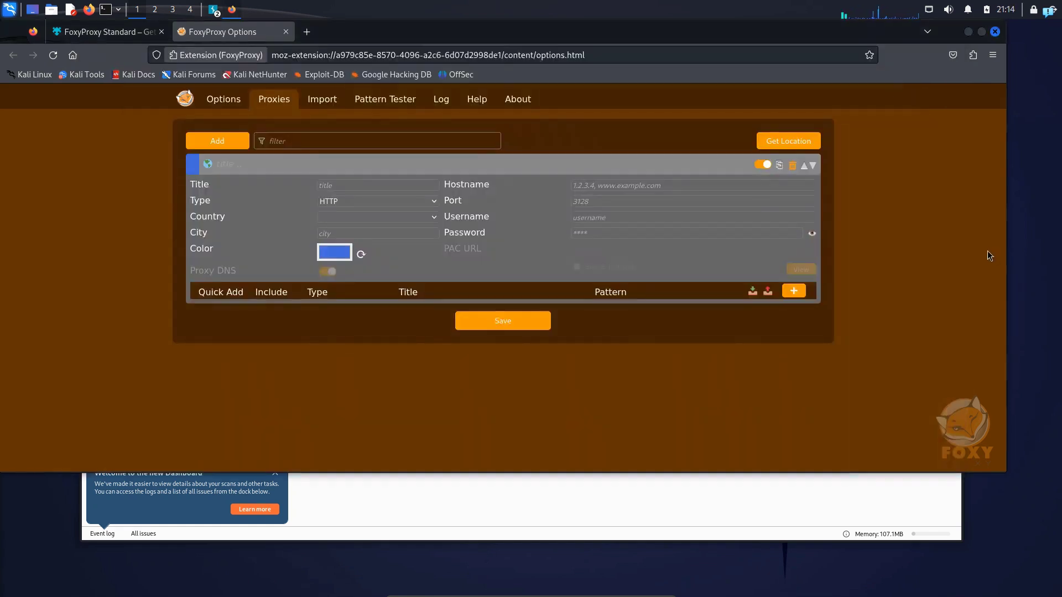
click(609, 187)
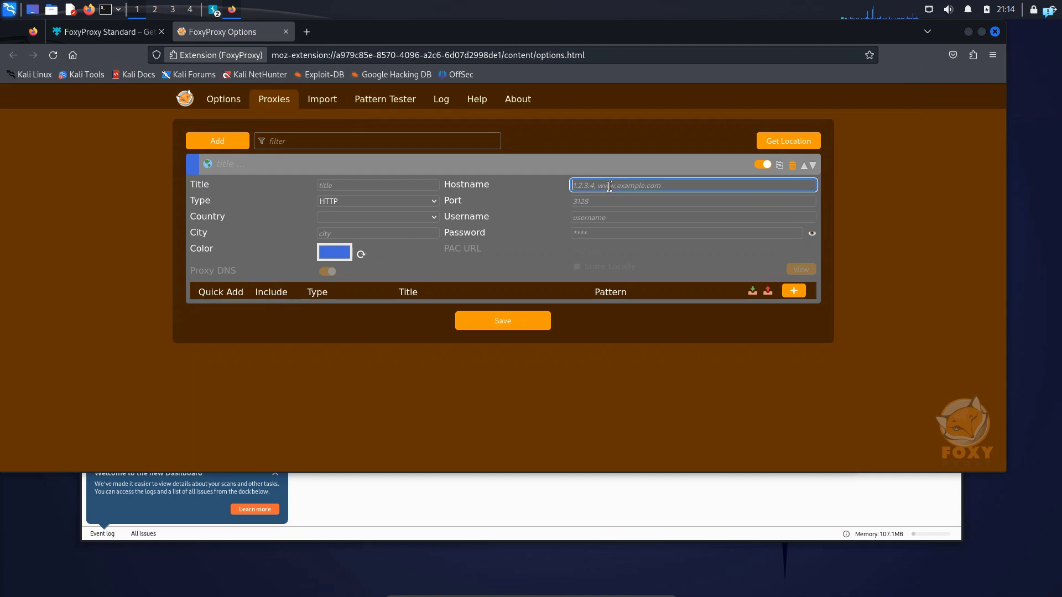
text(127.0.0.1)
click(613, 200)
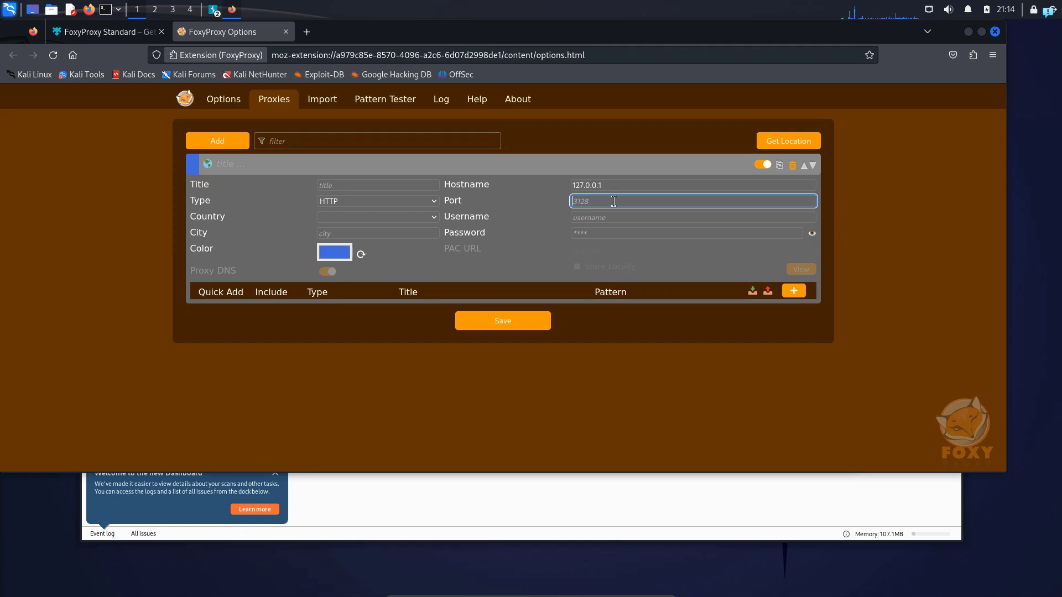
click(523, 322)
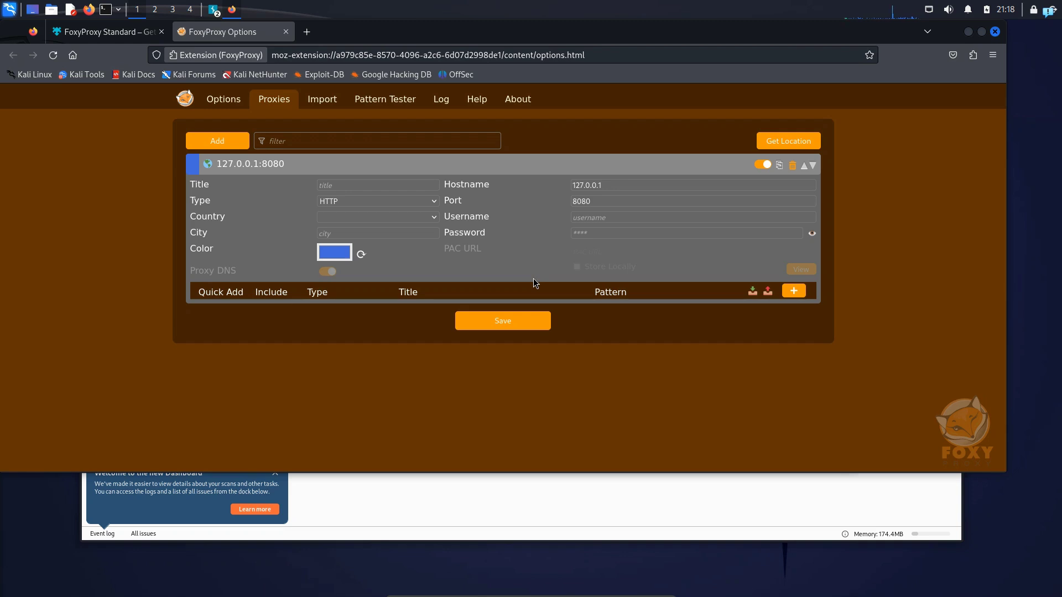
- Activate the 127.0.0.1:8080 proxy in FoxyProxy and turn on request interception in Burp Suite
click(973, 55)
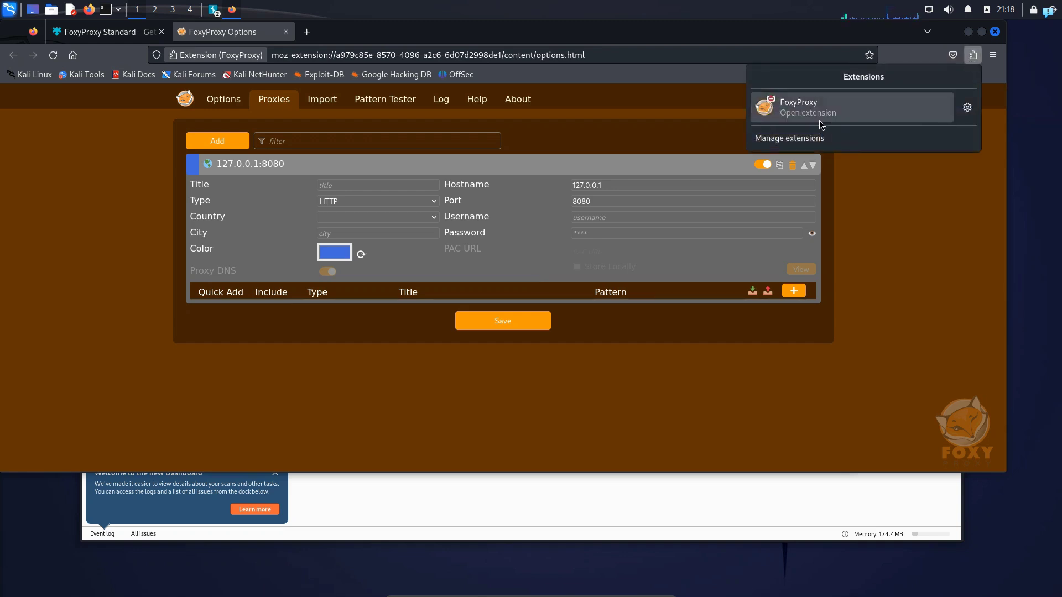
click(821, 123)
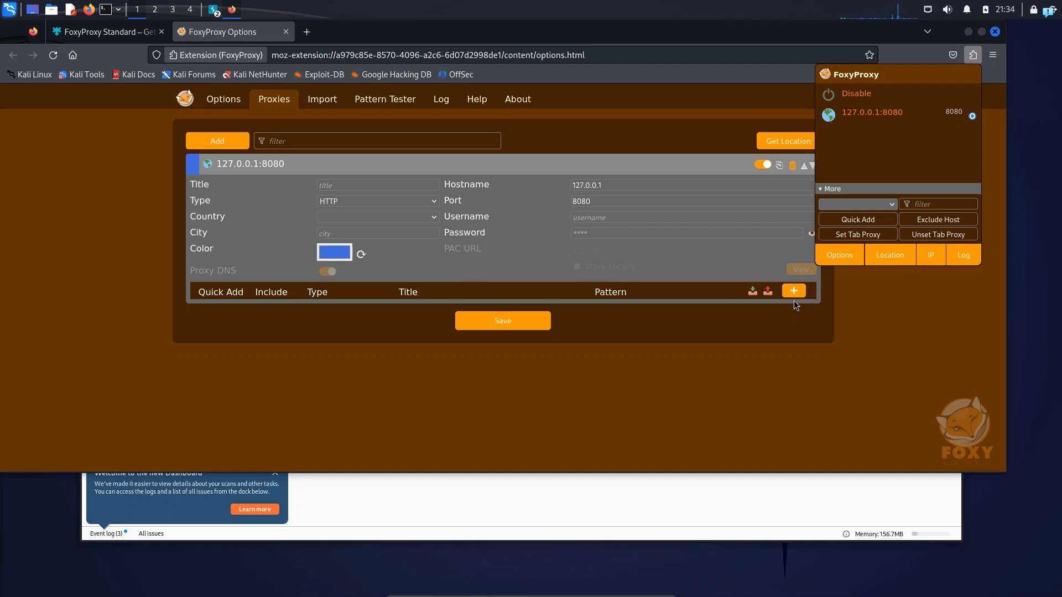
click(403, 502)
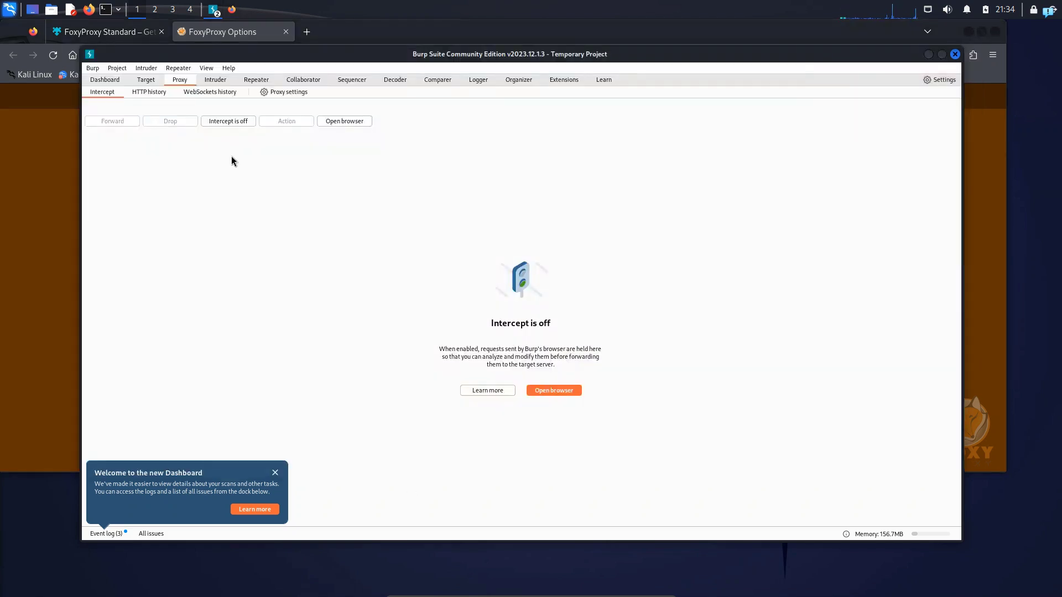
click(221, 122)
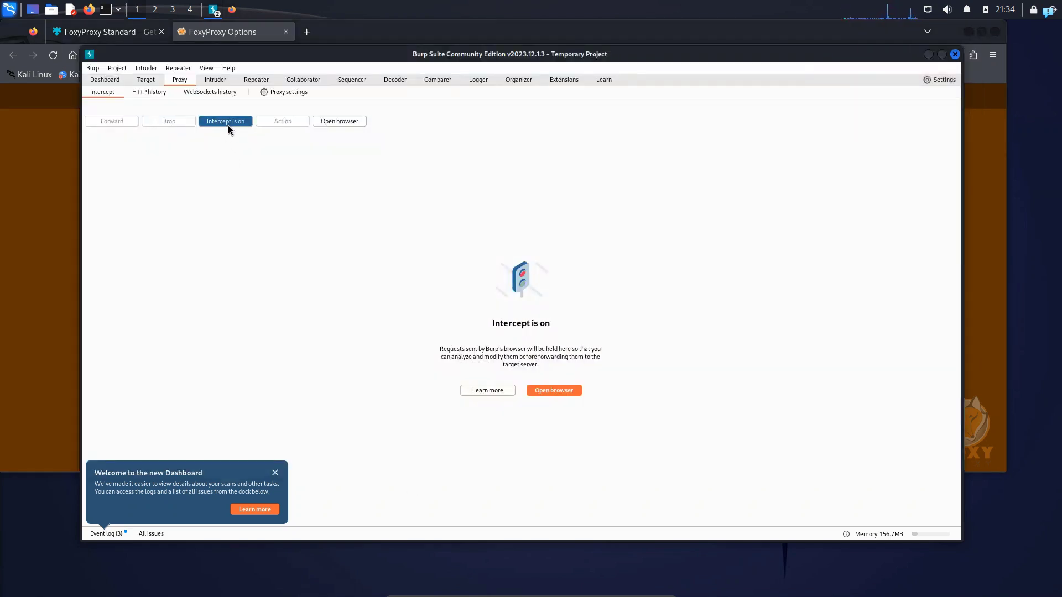
- Switch back to Firefox, close the FoxyProxy Standard add-on page, and load google.com in a new tab
click(28, 186)
click(162, 32)
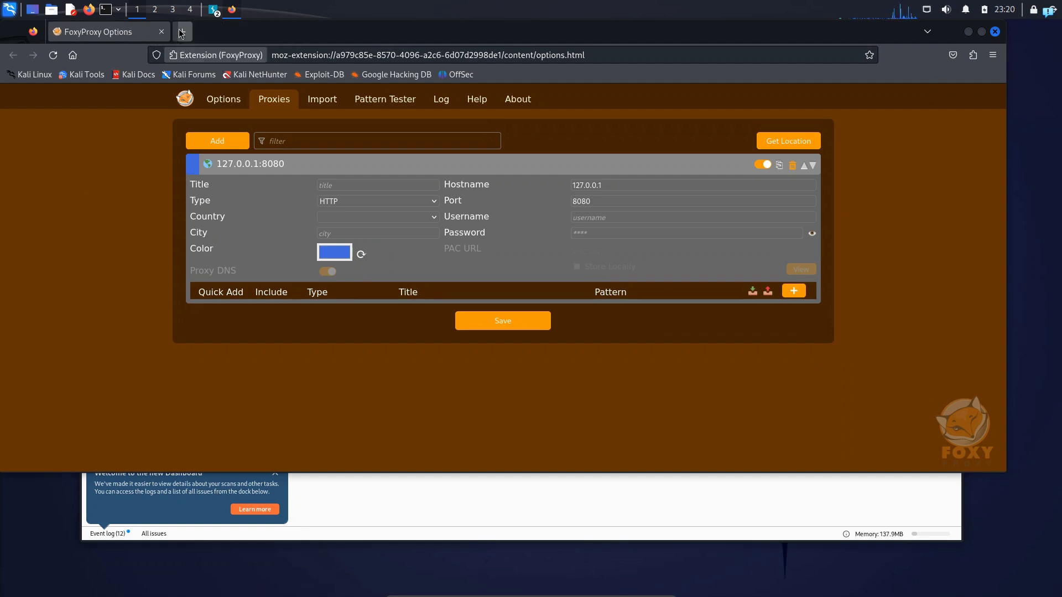
click(183, 33)
text(google.com/)
key(Return)
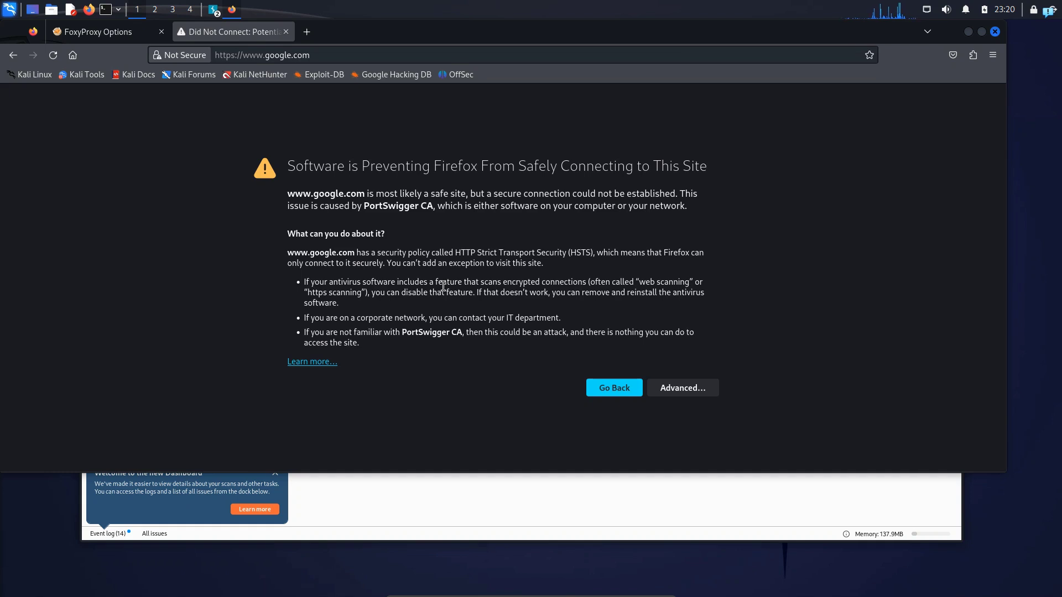
click(304, 32)
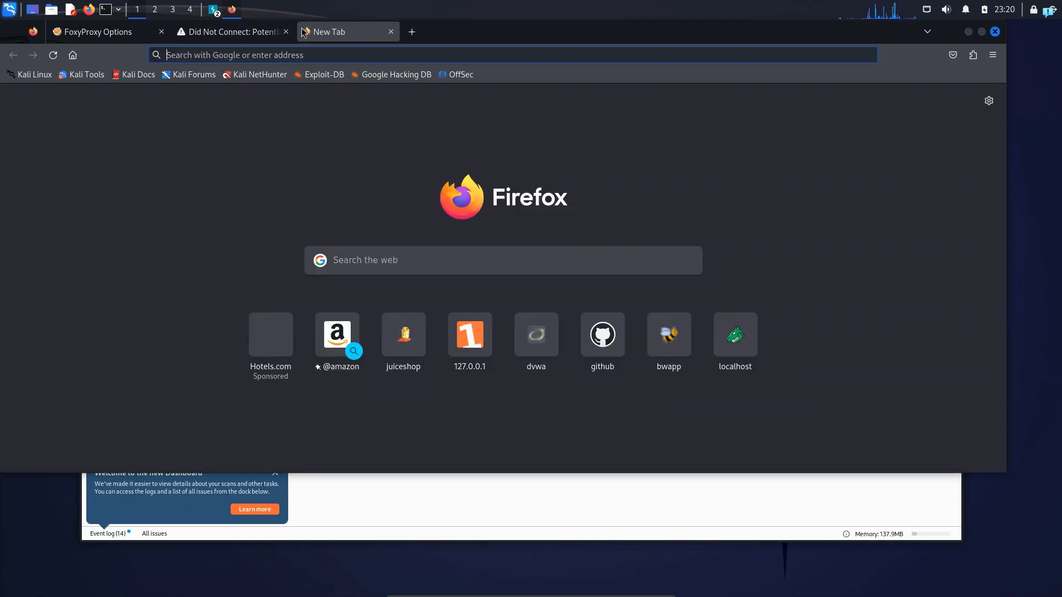
text(htt)
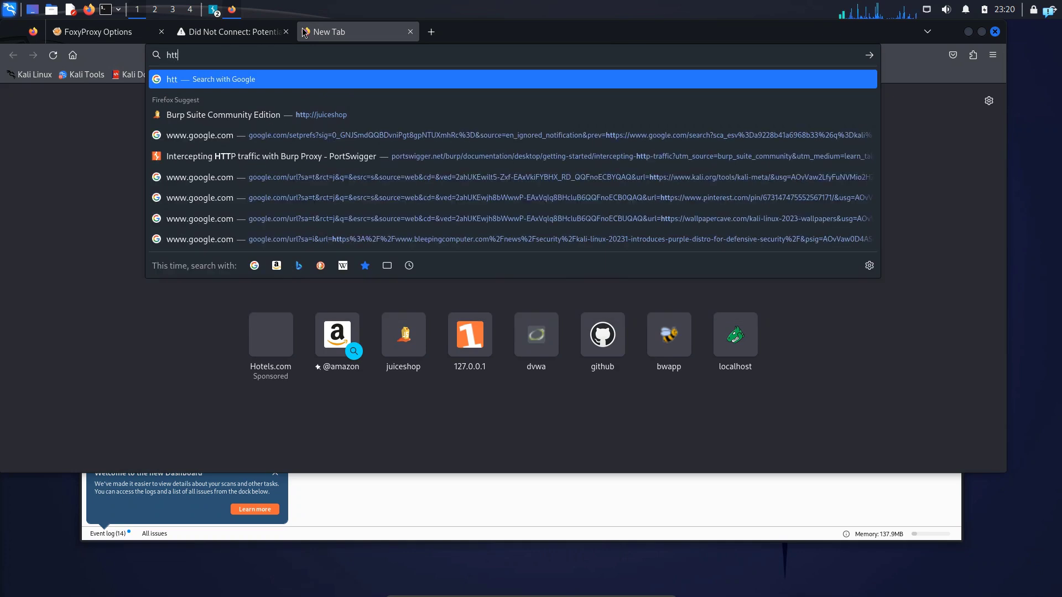
text(p://)
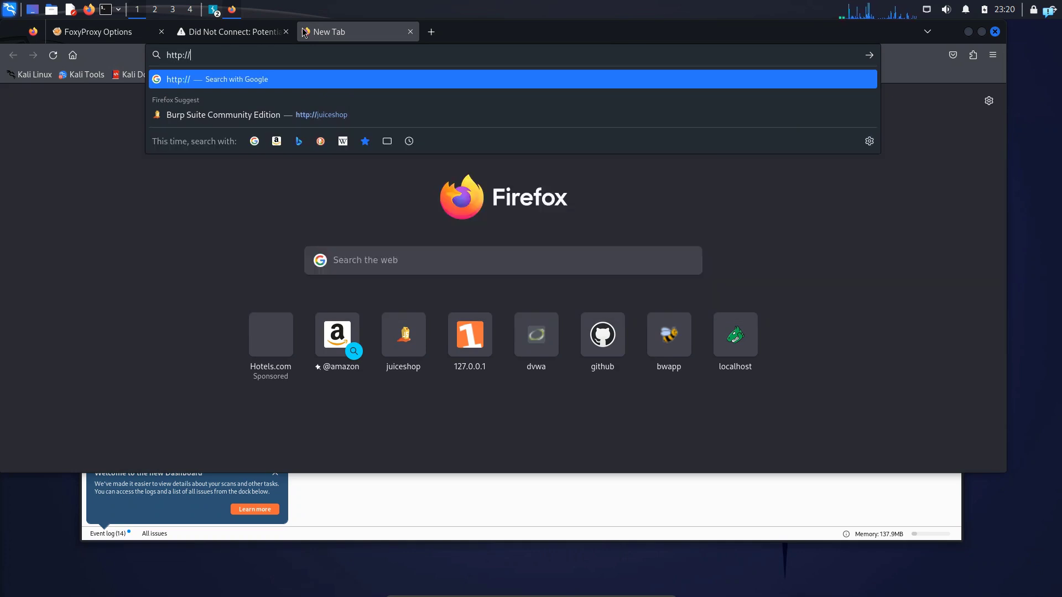
text(burpsuite)
key(Return)
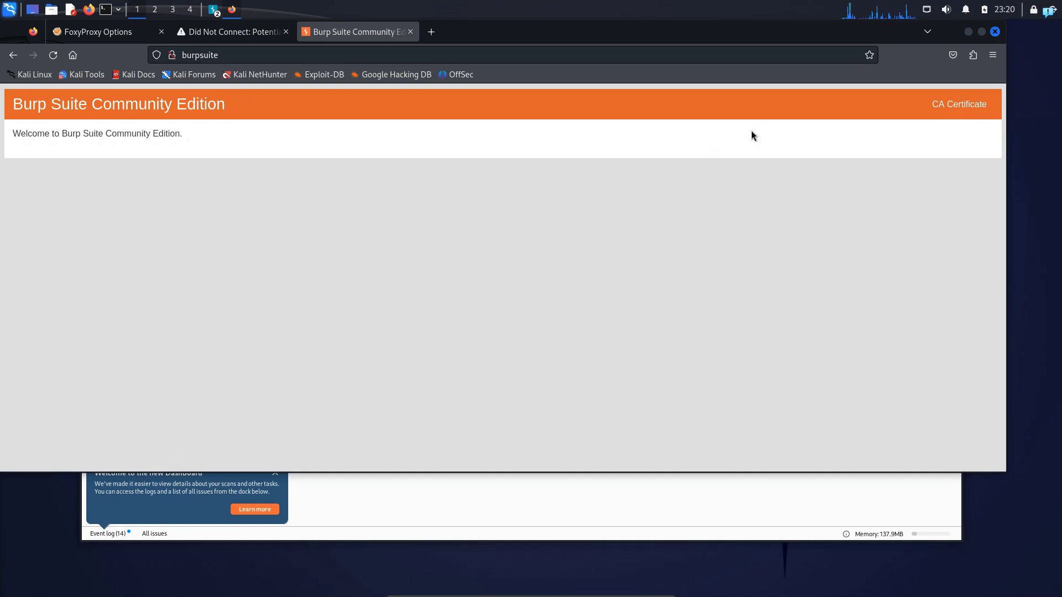
- Download Burp's CA certificate and view cacert.der in its Downloads folder
click(953, 107)
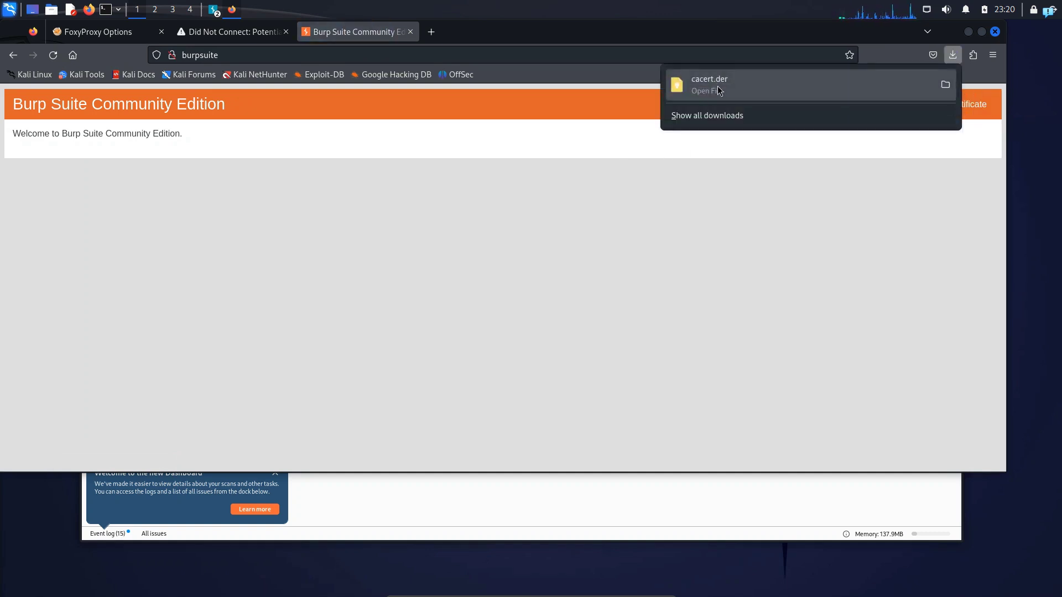
click(945, 84)
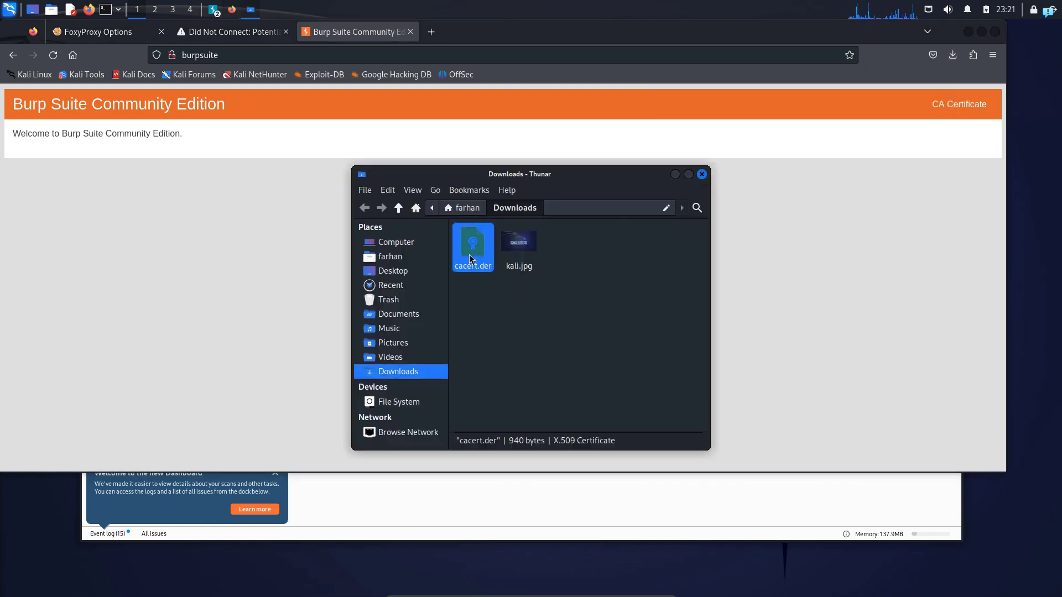
click(701, 174)
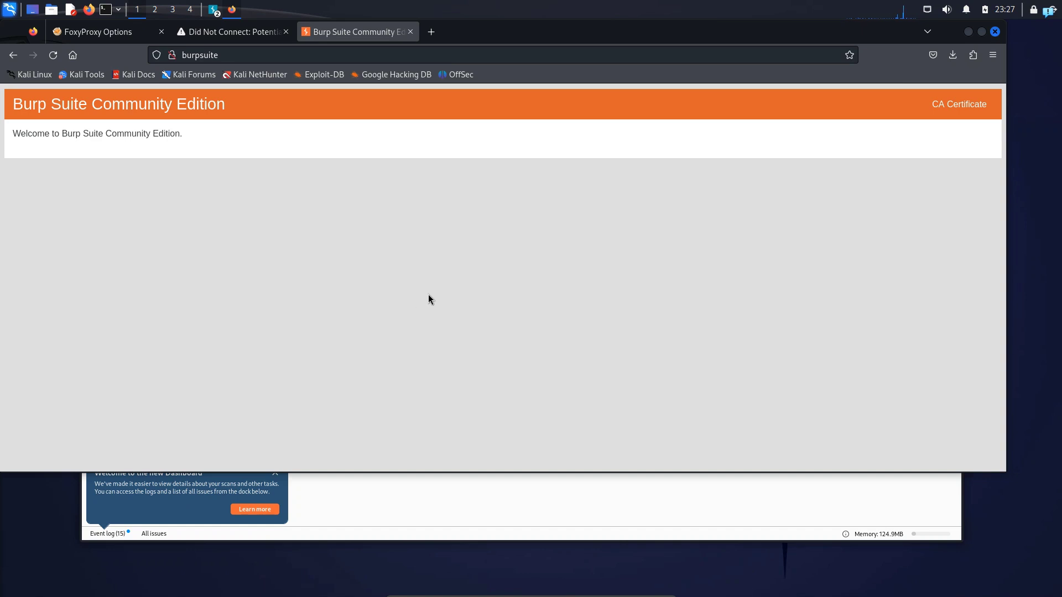
- Open the Certificate Manager from Firefox's Privacy & Security settings and show the certificate authorities
click(993, 55)
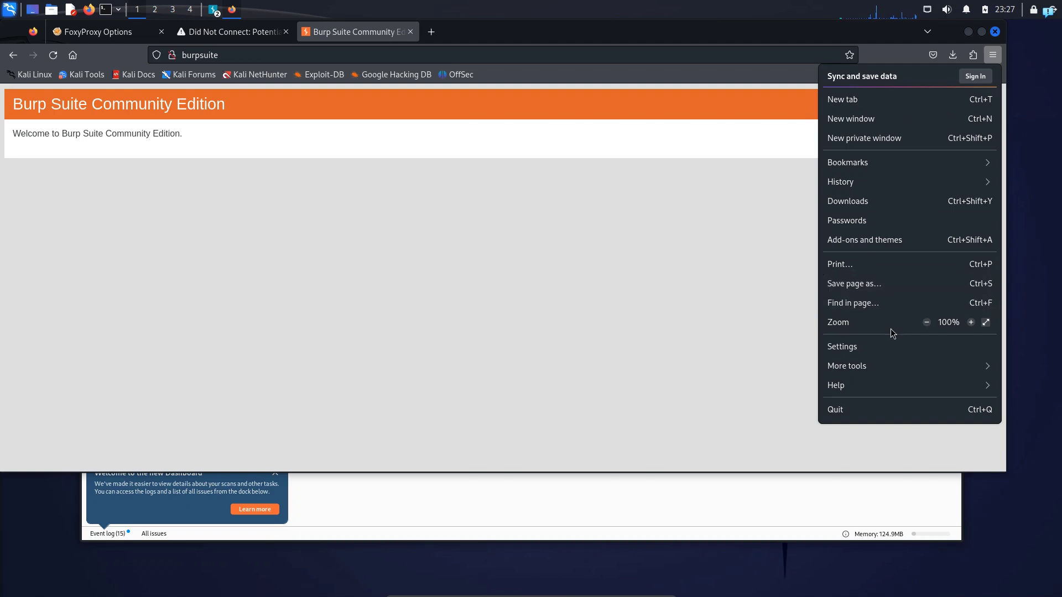
click(891, 346)
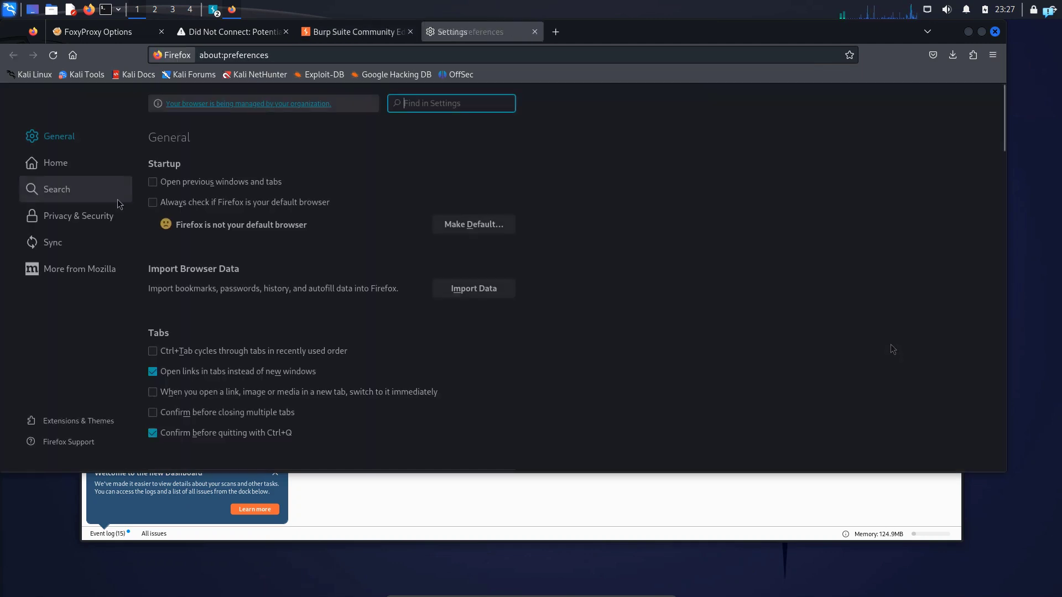
click(65, 218)
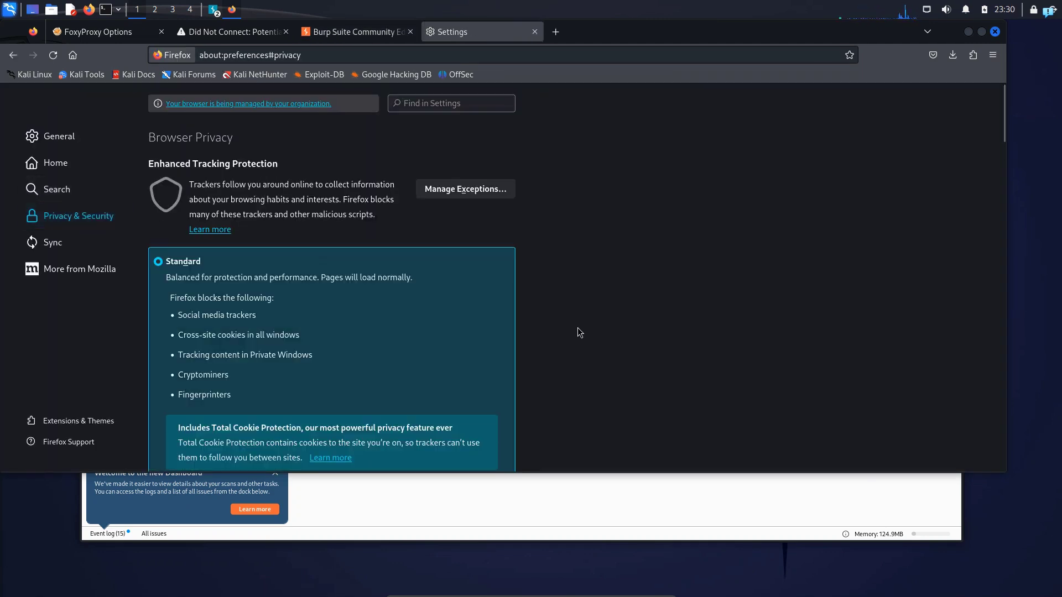
scroll(578, 327, down, 6)
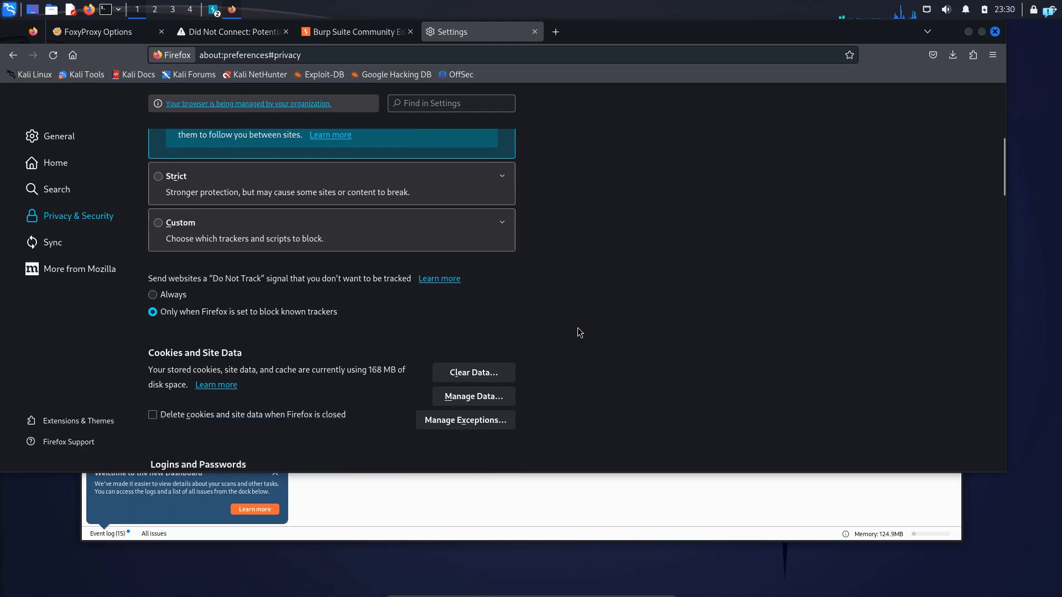
scroll(577, 327, down, 10)
drag(147, 314, 220, 354)
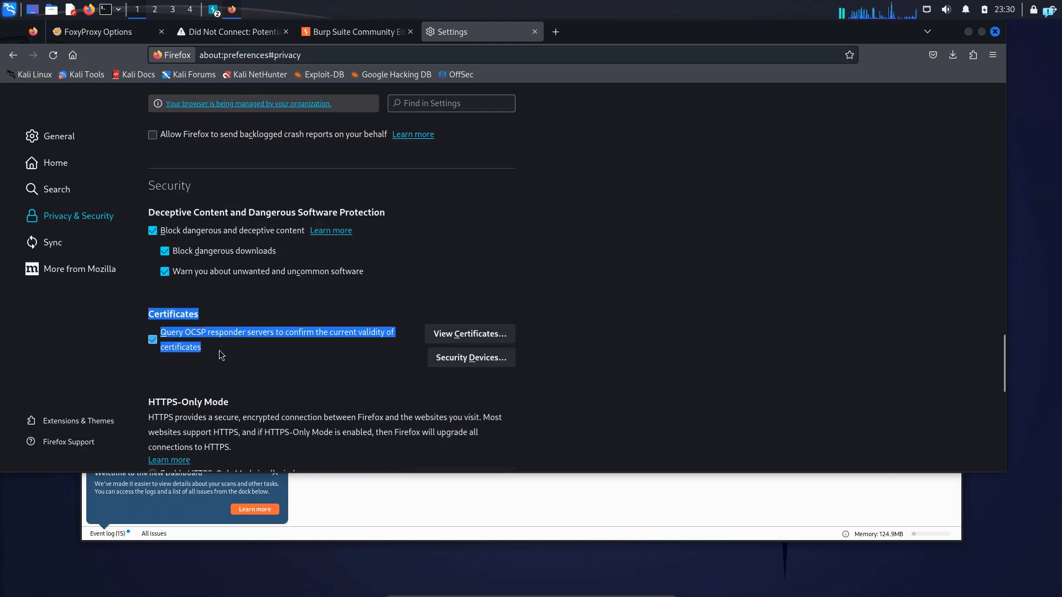
click(458, 338)
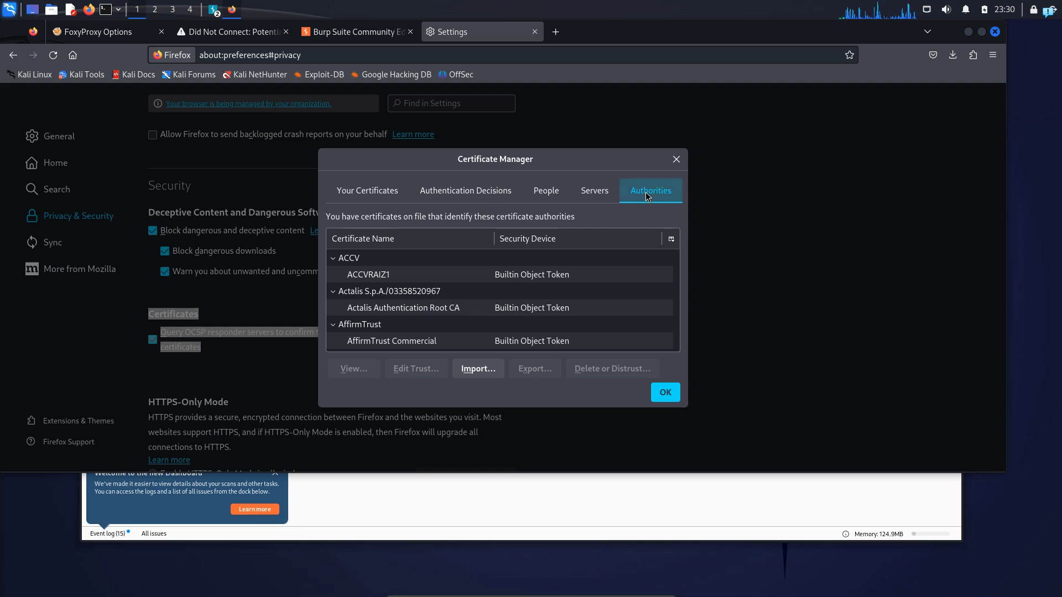
- Import cacert.der from Downloads as a certificate authority, trusting it to identify both websites and email users
click(481, 374)
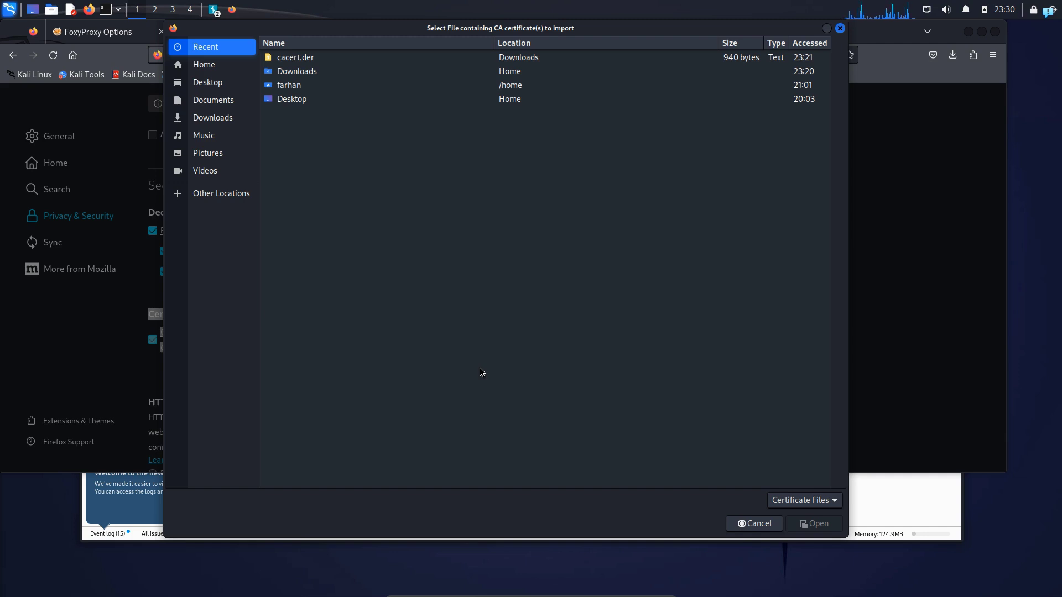
click(229, 120)
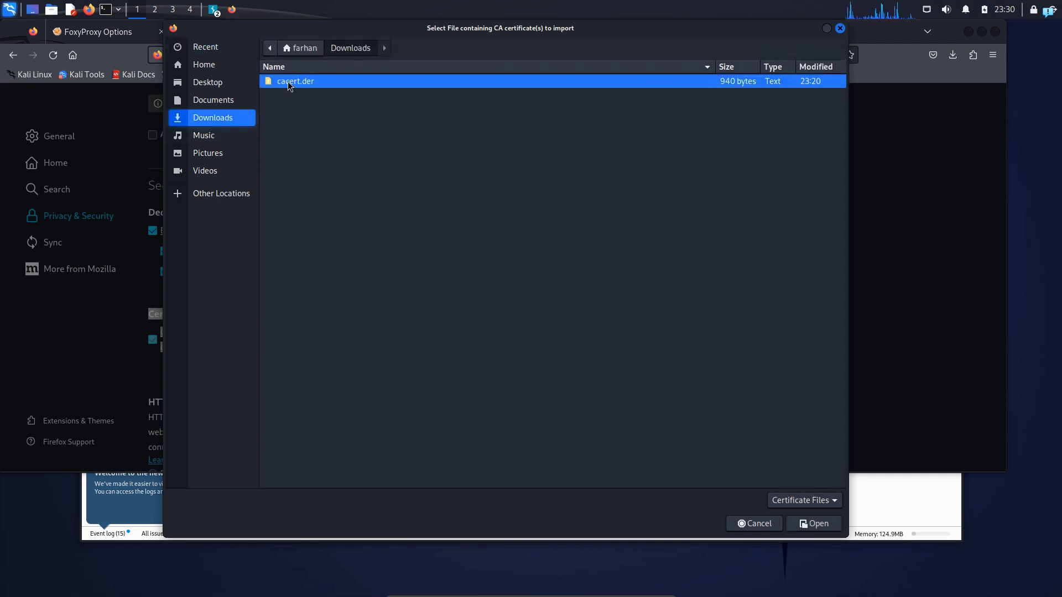
click(815, 525)
click(327, 301)
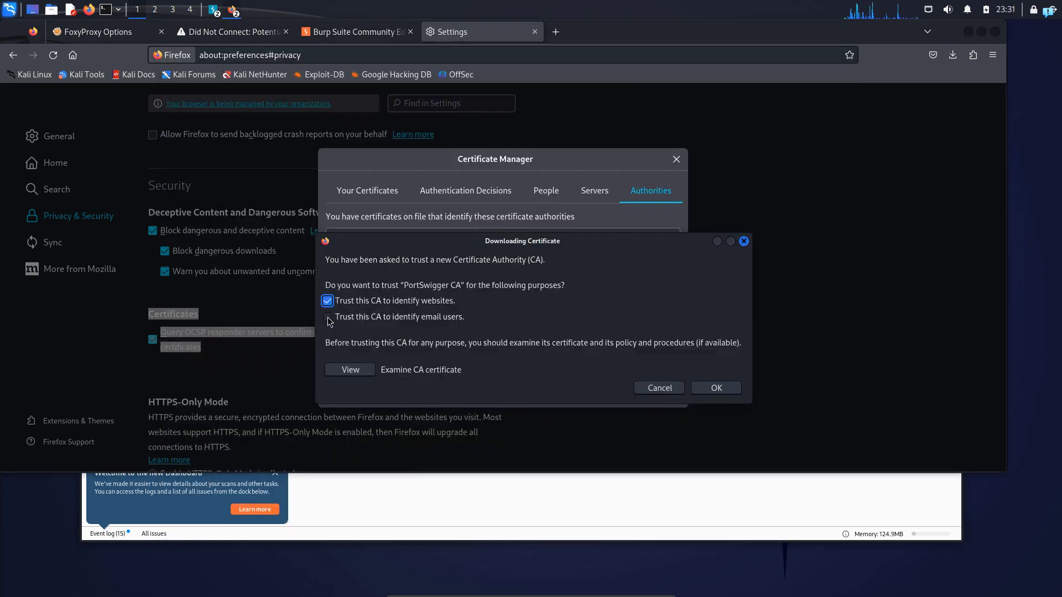
click(328, 317)
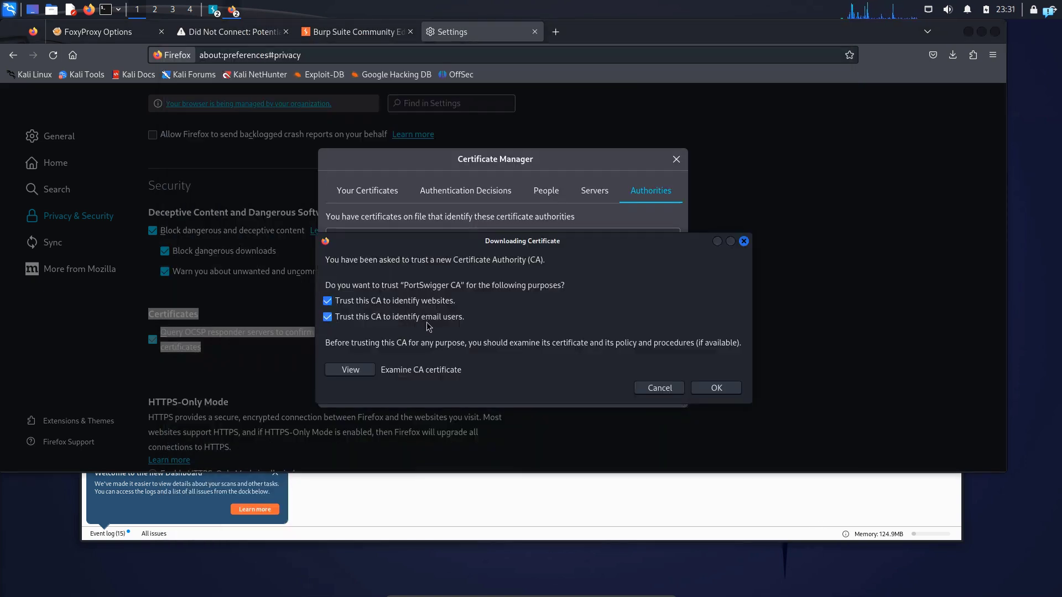
click(716, 387)
click(665, 393)
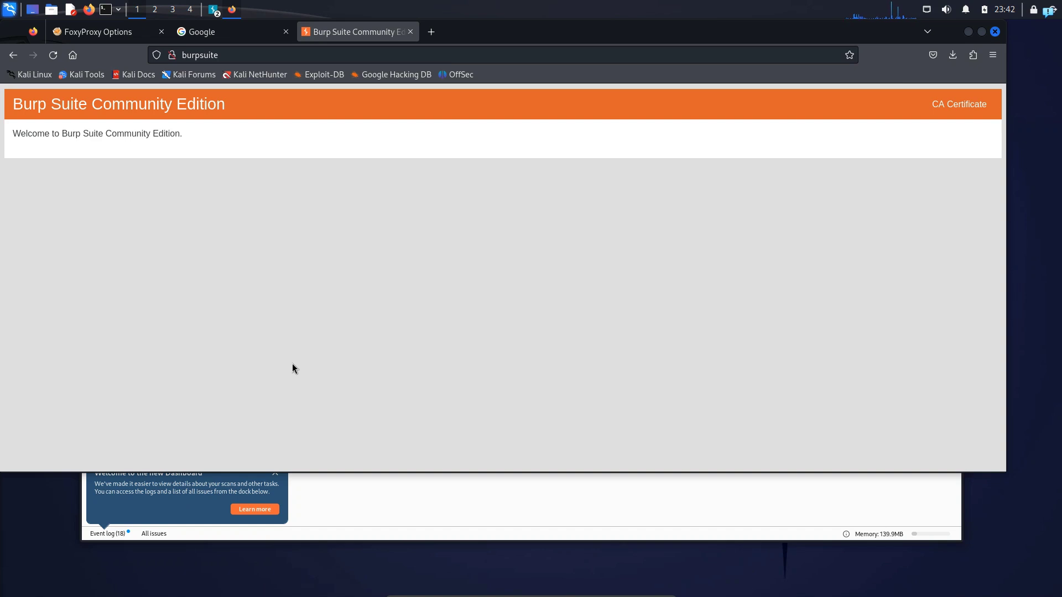
- Activate the 127.0.0.1:8080 proxy in FoxyProxy again and turn interception on in Burp Suite
click(973, 55)
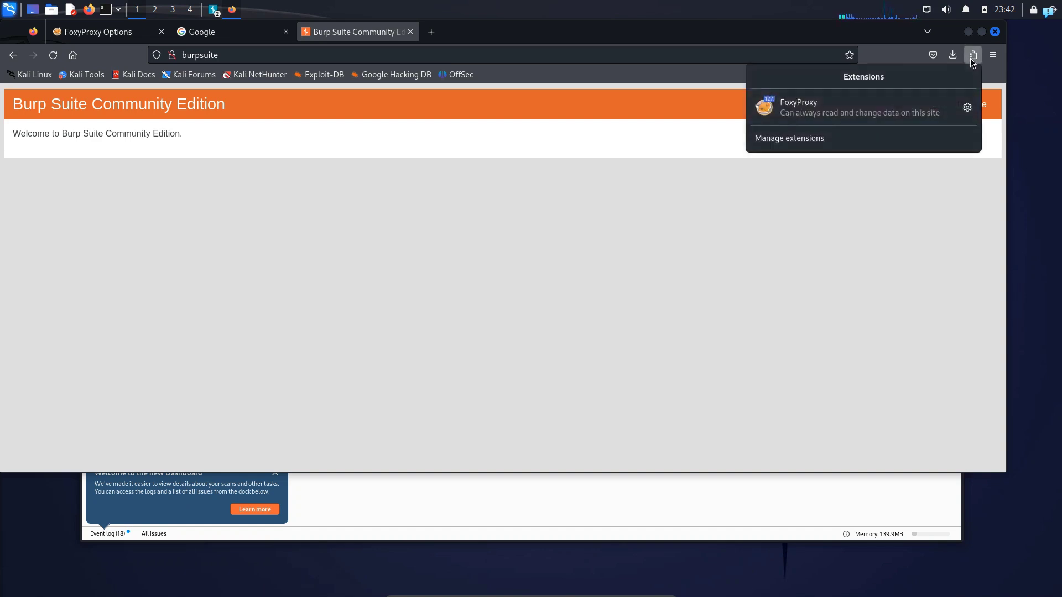
click(790, 109)
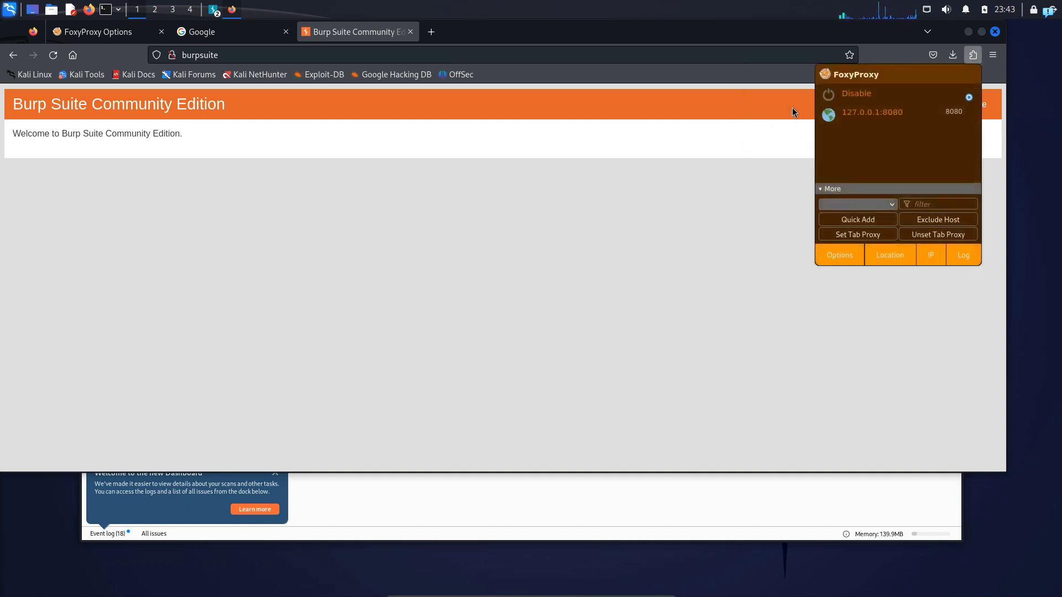
click(864, 119)
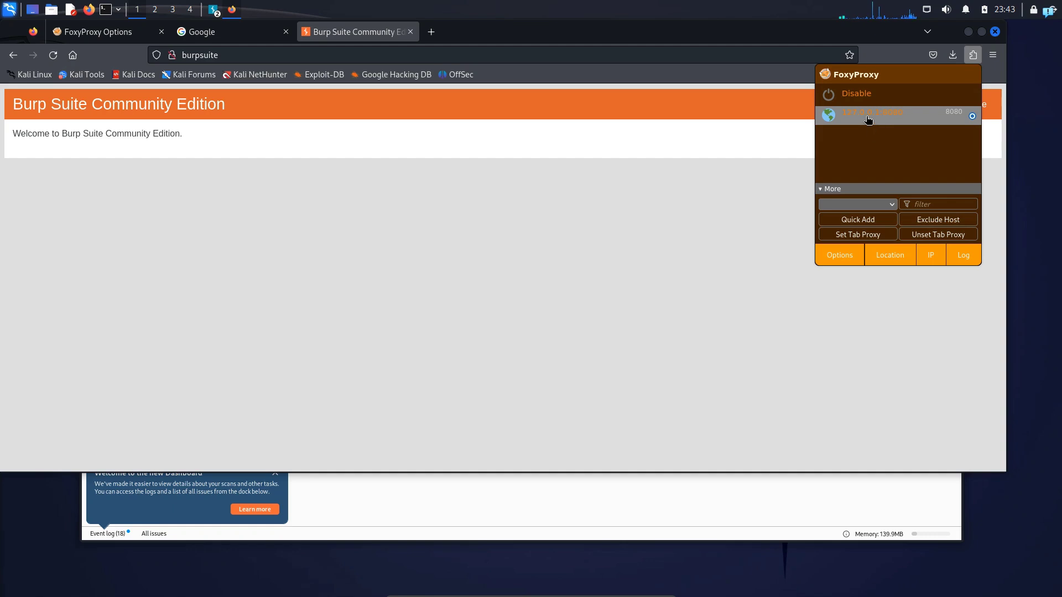
click(523, 511)
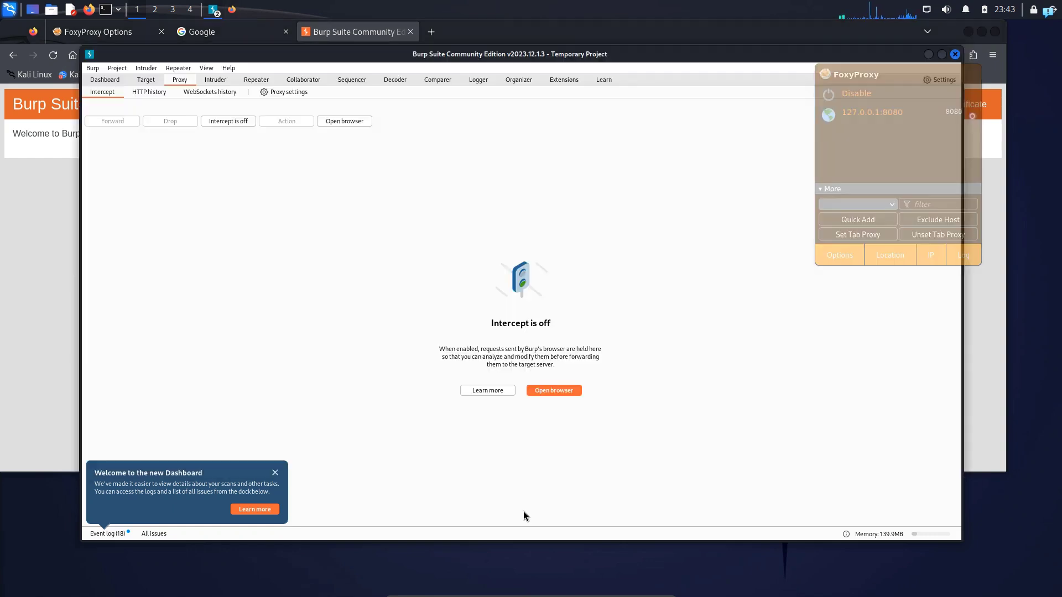
click(221, 121)
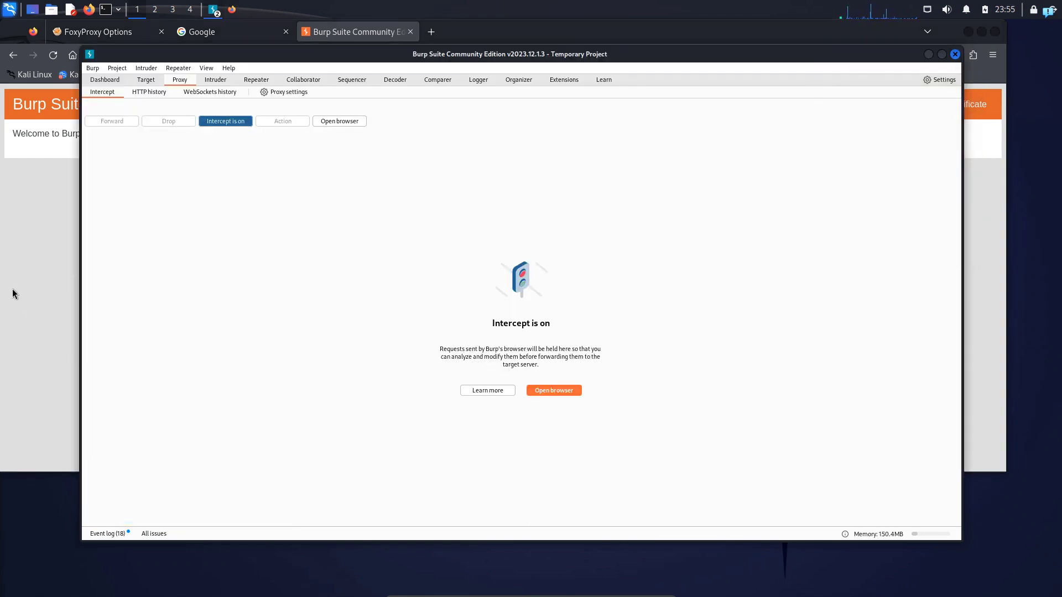
click(49, 301)
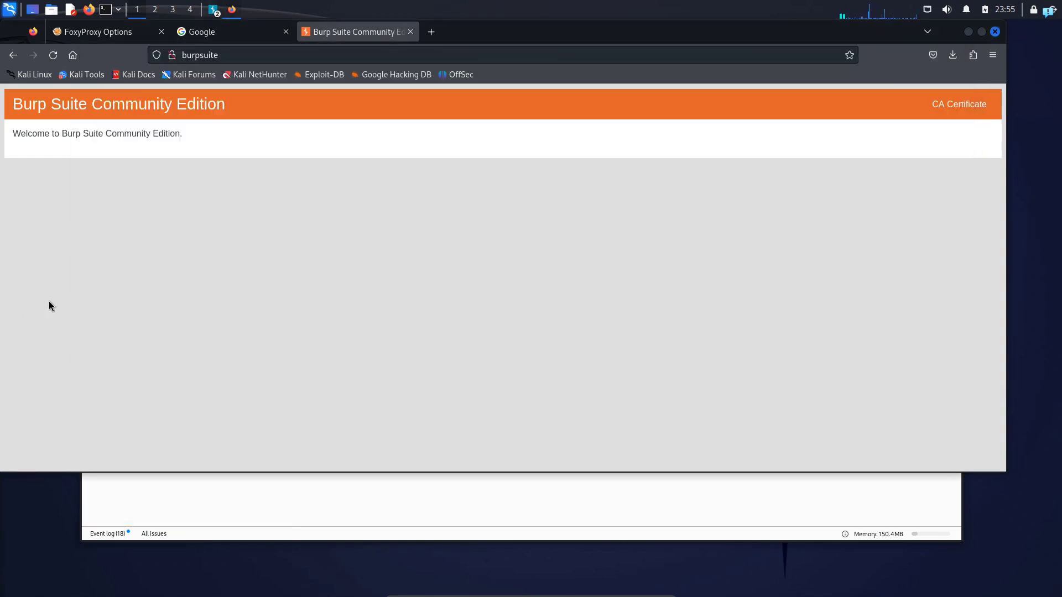
click(431, 34)
text(www.google.com)
key(Return)
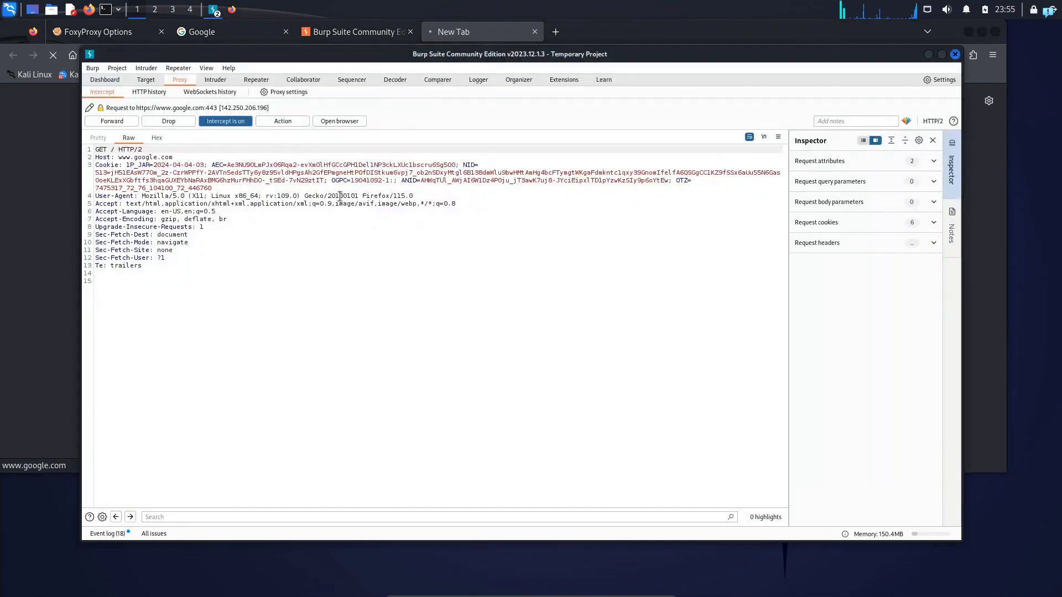
key(ctrl+a)
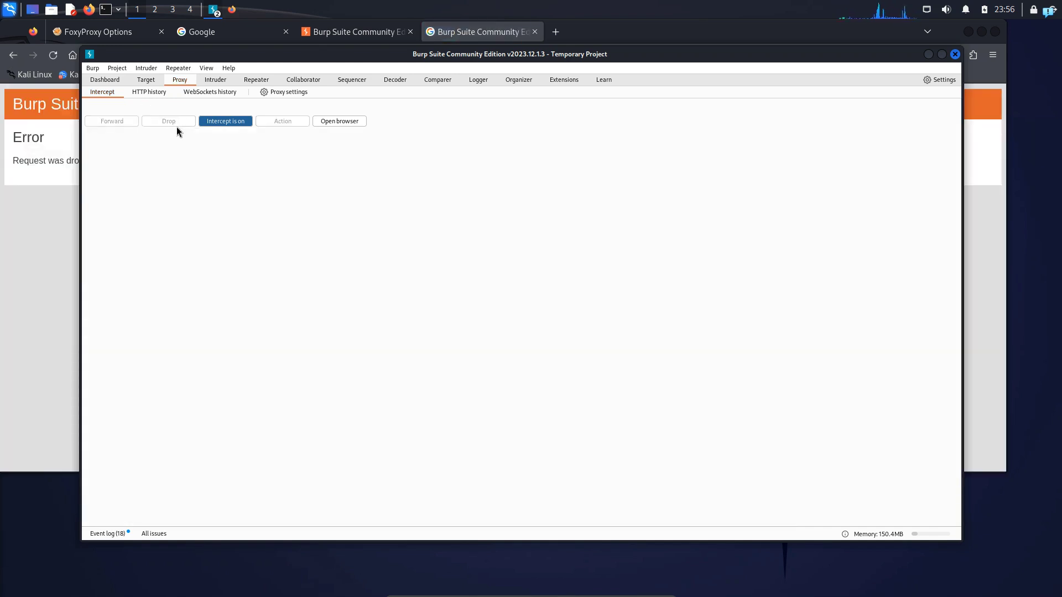
click(64, 255)
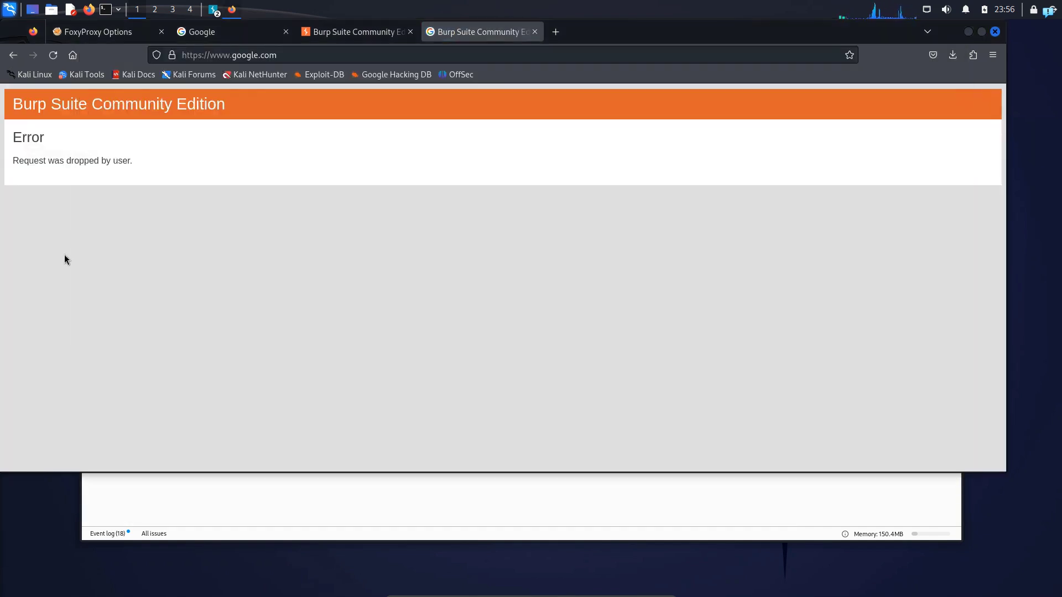
click(556, 32)
text(ht)
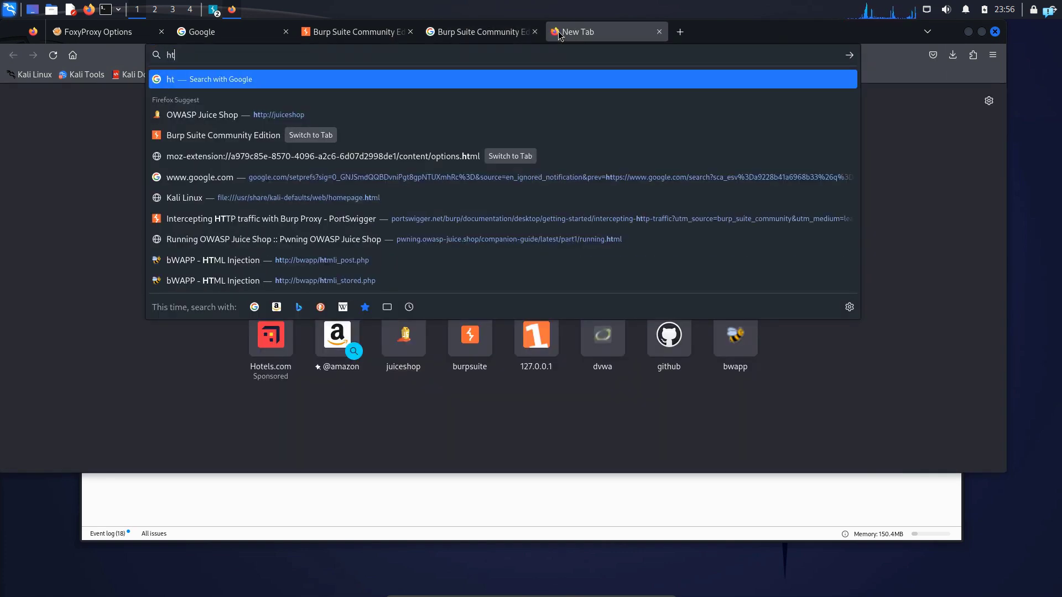
text(tp:/)
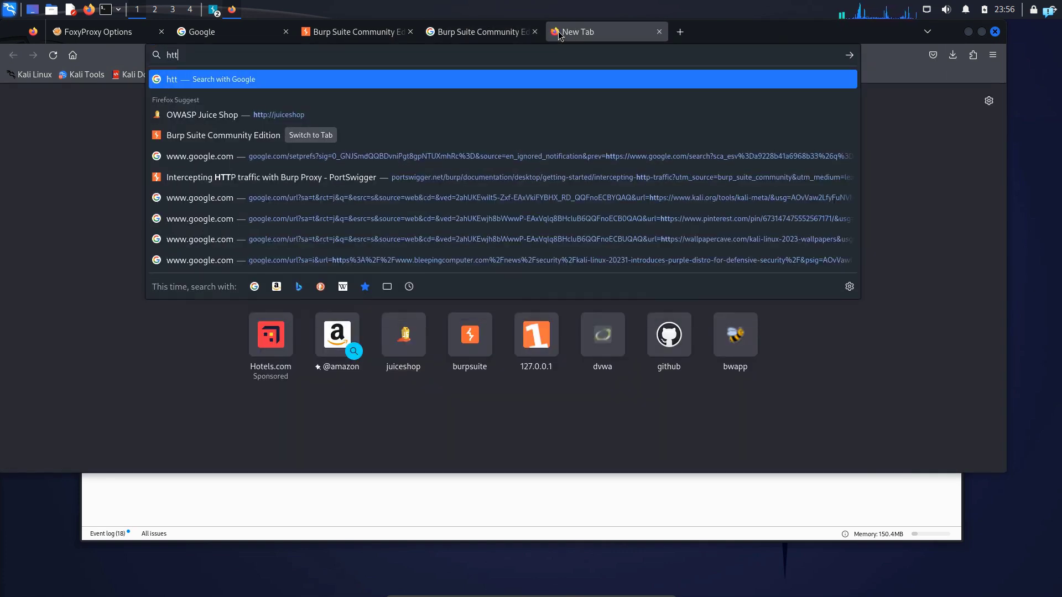
key(Down)
key(Down)
key(Up)
key(Return)
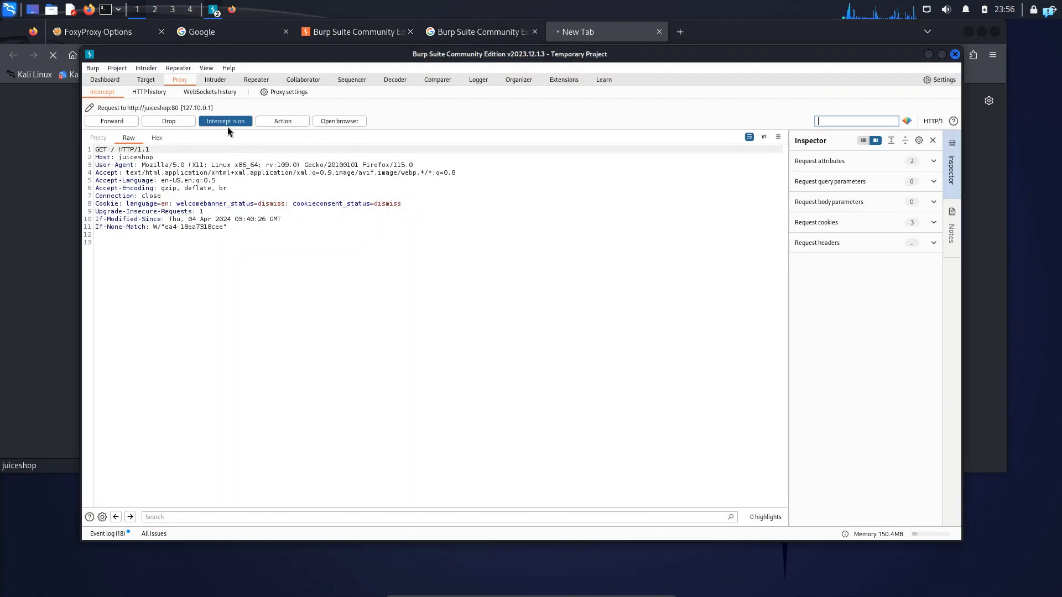
drag(262, 270, 77, 150)
click(497, 349)
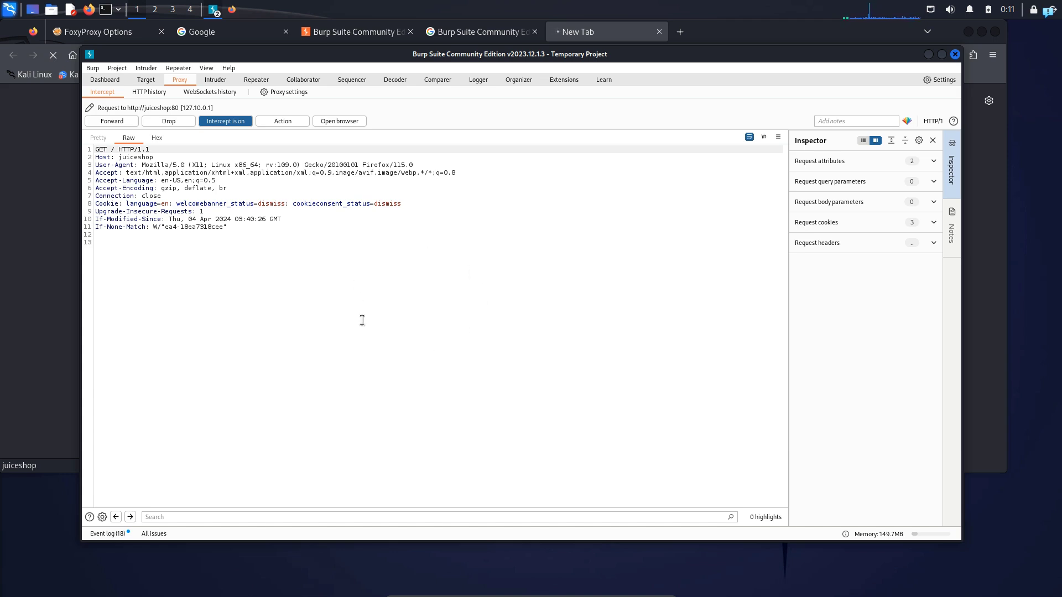
- Switch back to Firefox and open about:config in a new tab, accepting the risk to reach the advanced preferences
click(56, 268)
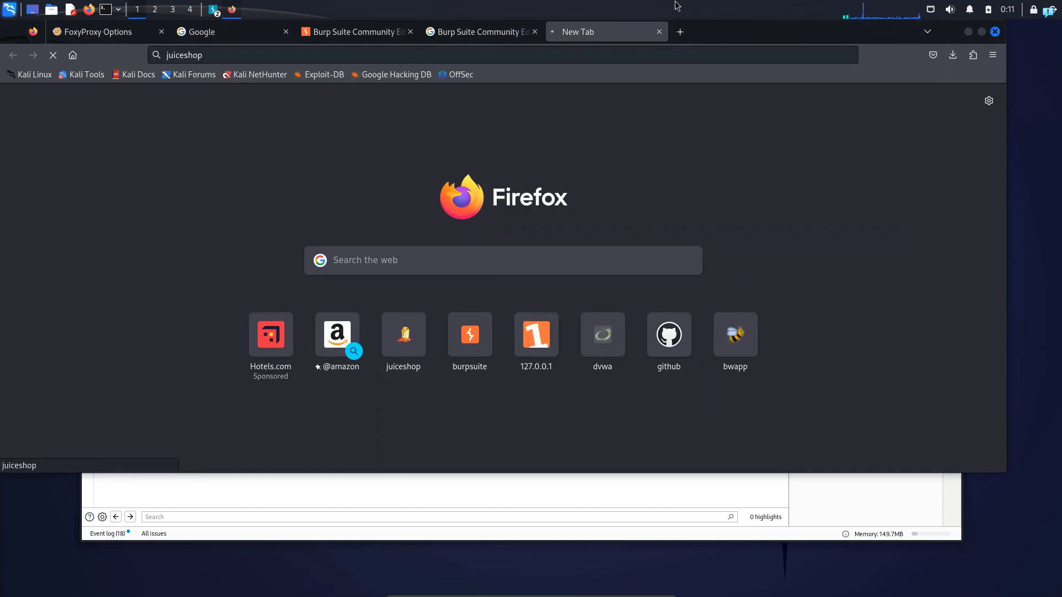
click(680, 33)
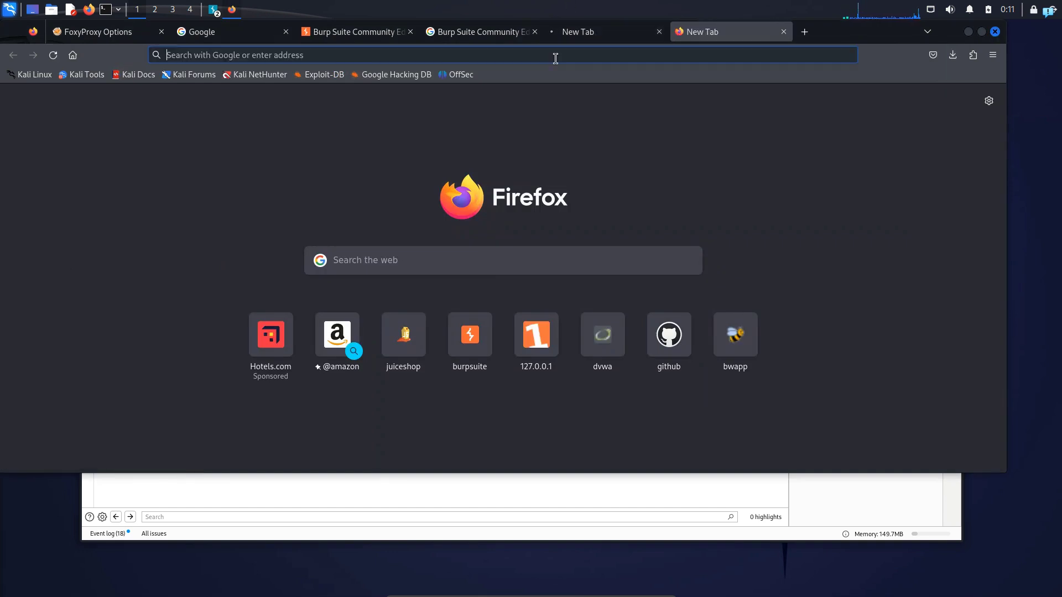
text(about:)
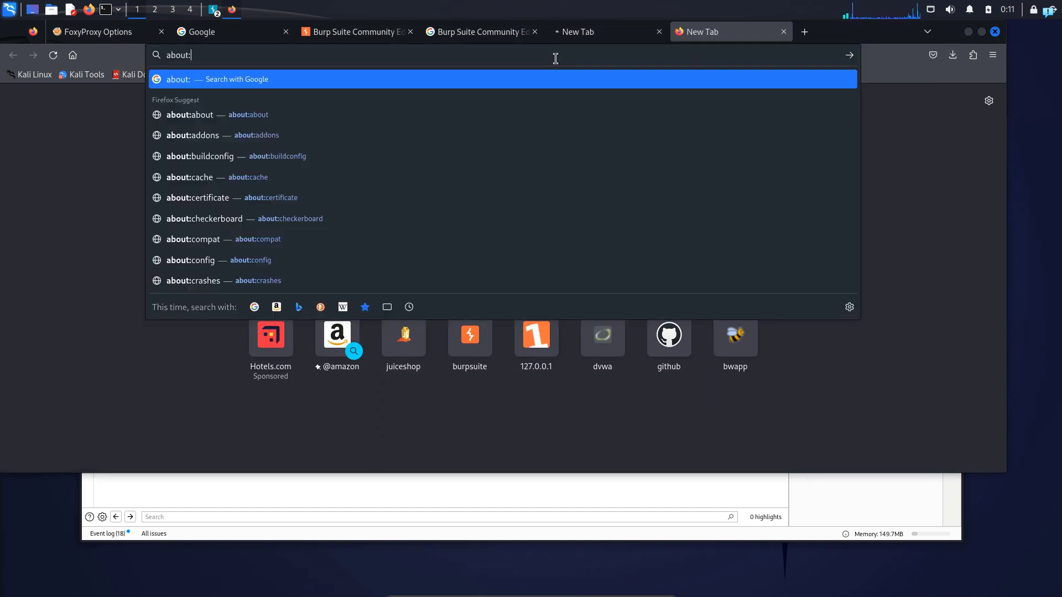
text(config)
key(Return)
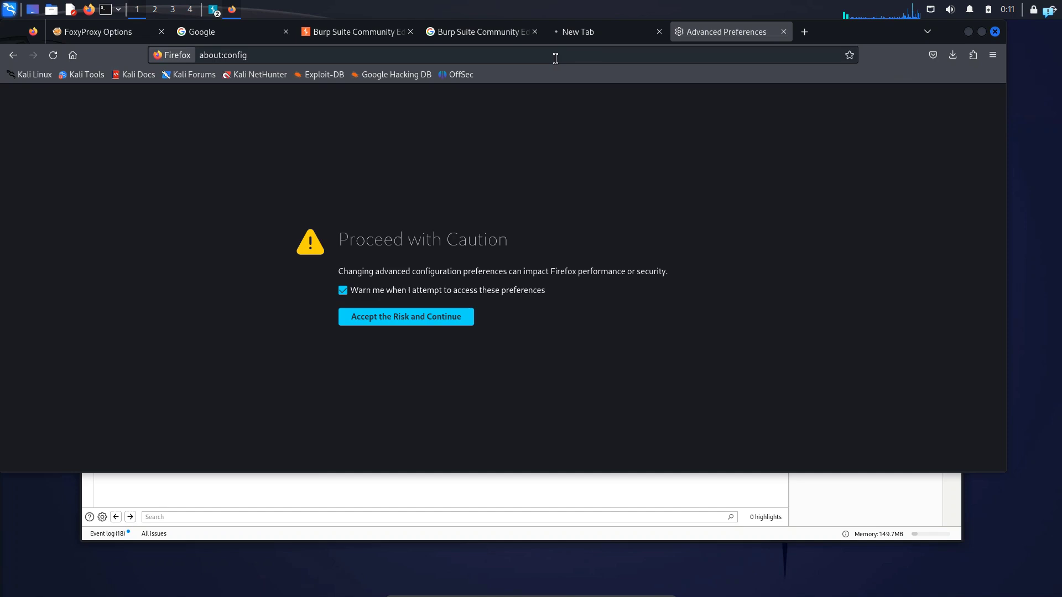
click(437, 319)
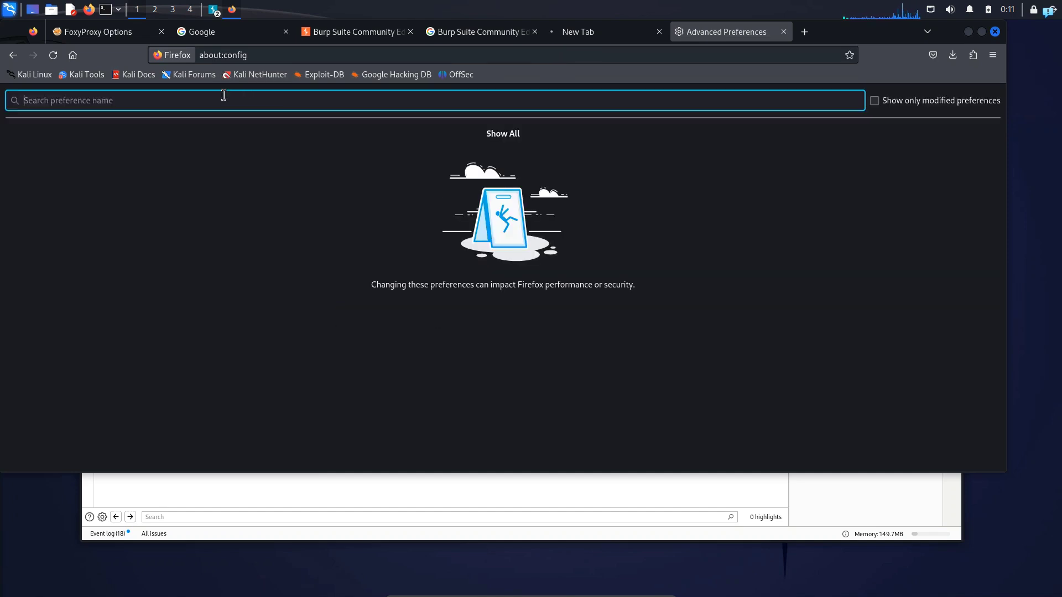
- Filter the preferences by network.proxy and set network.proxy.allow_hijacking_localhost to true
text(network.pr)
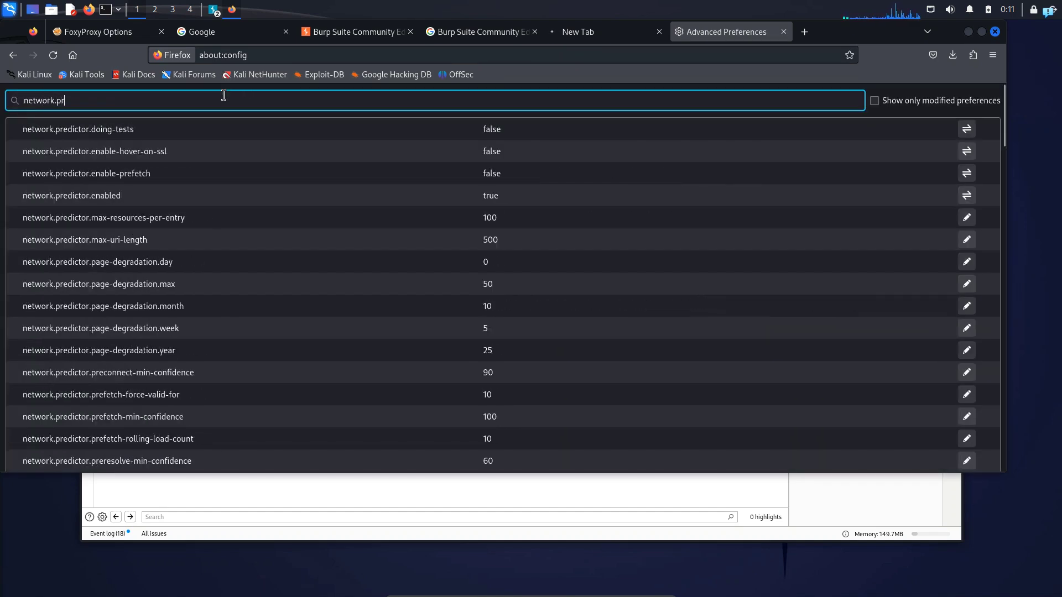
text(oxy)
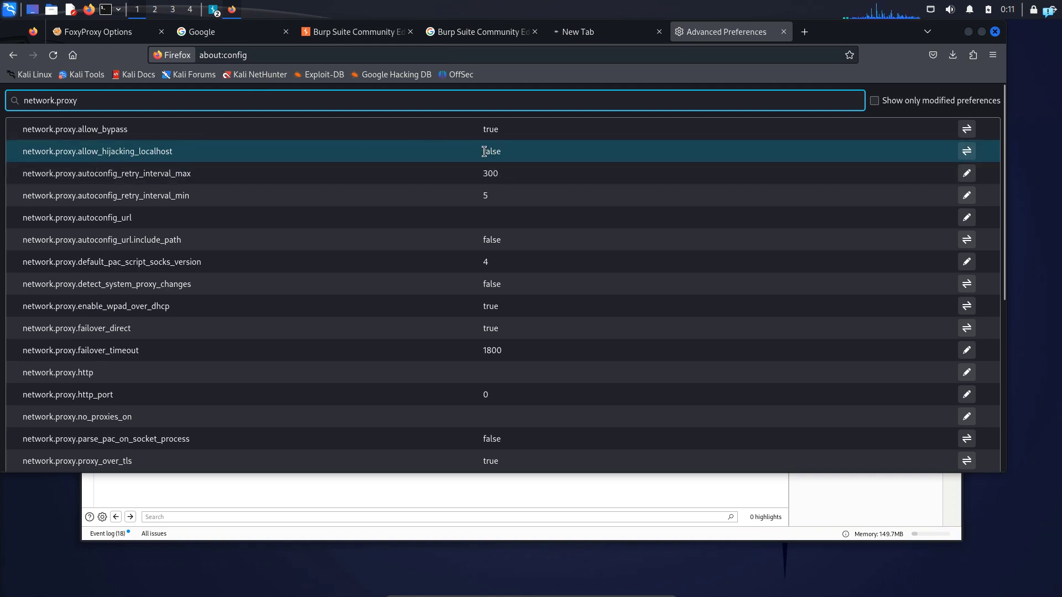
click(966, 151)
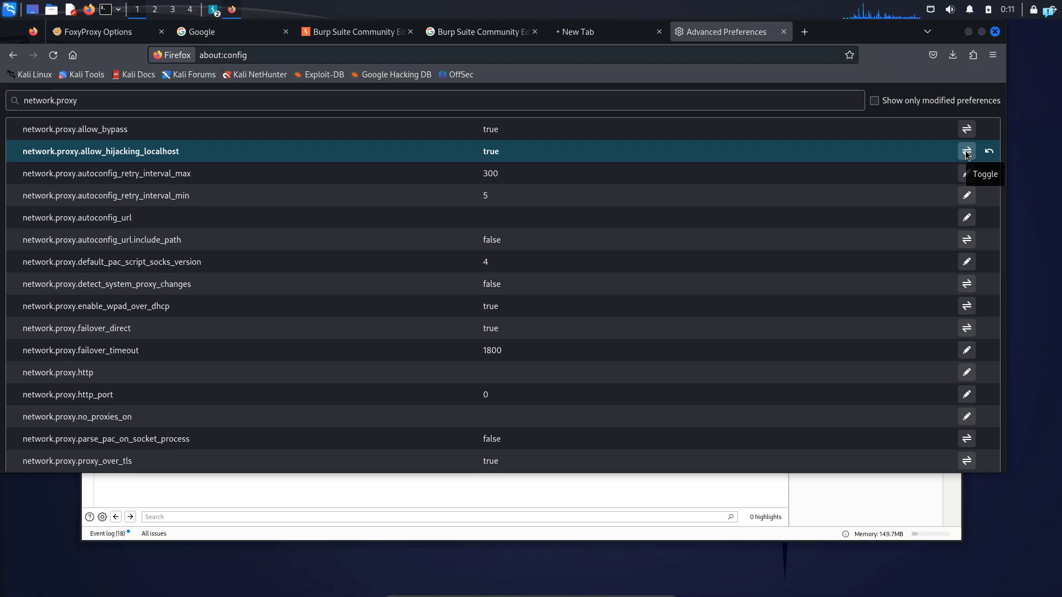